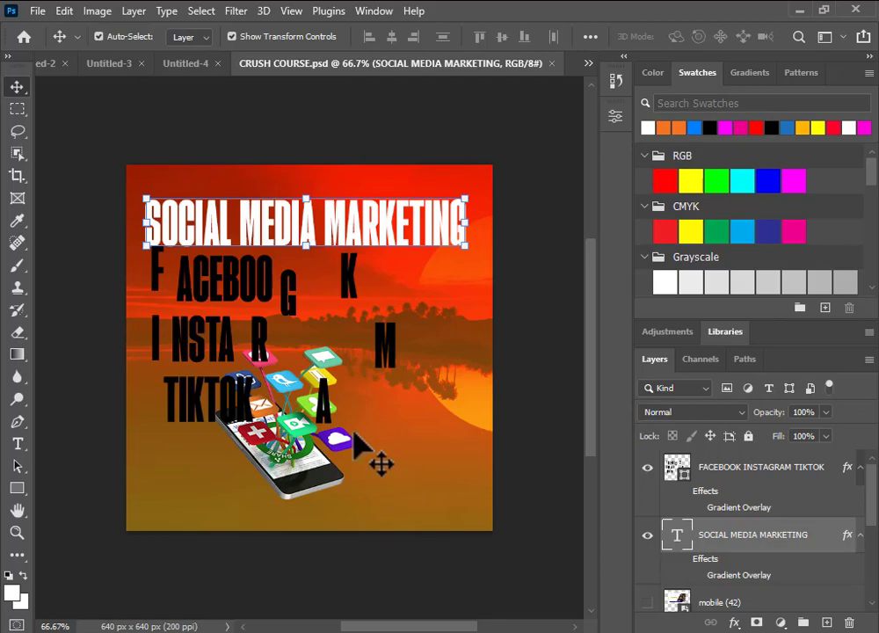
Hide the black FACEBOOK INSTAGRAM TIKTOK lettering layer on the poster
click(233, 345)
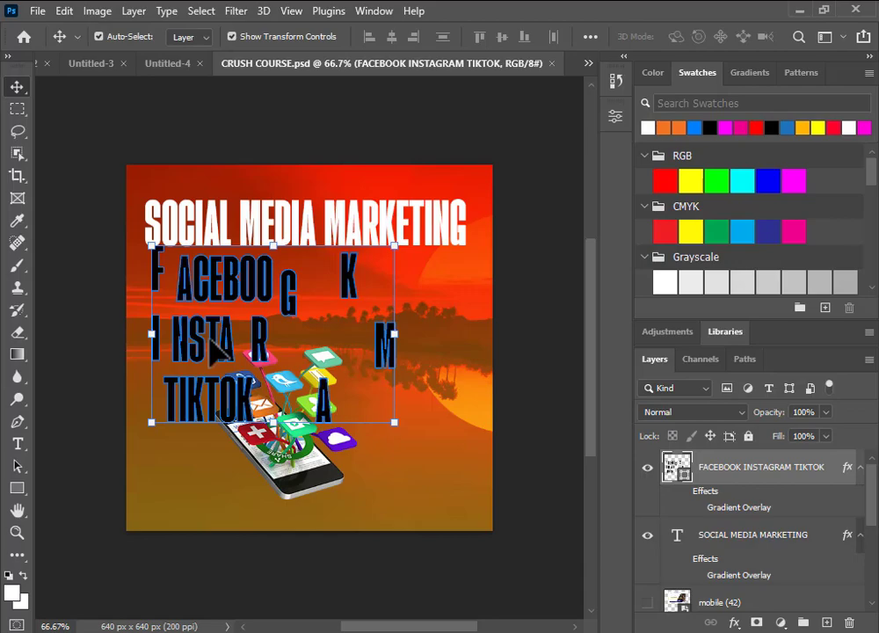
click(88, 317)
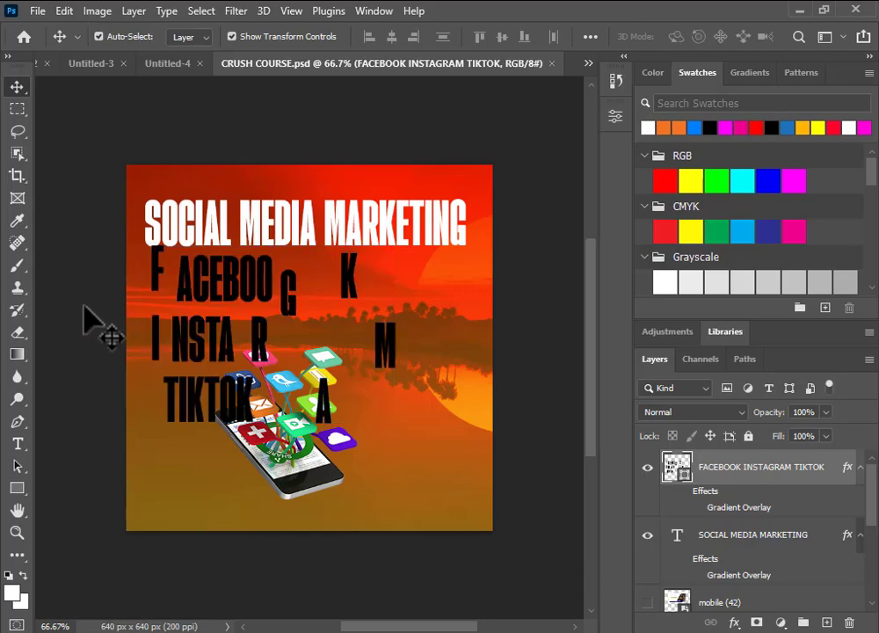
click(249, 304)
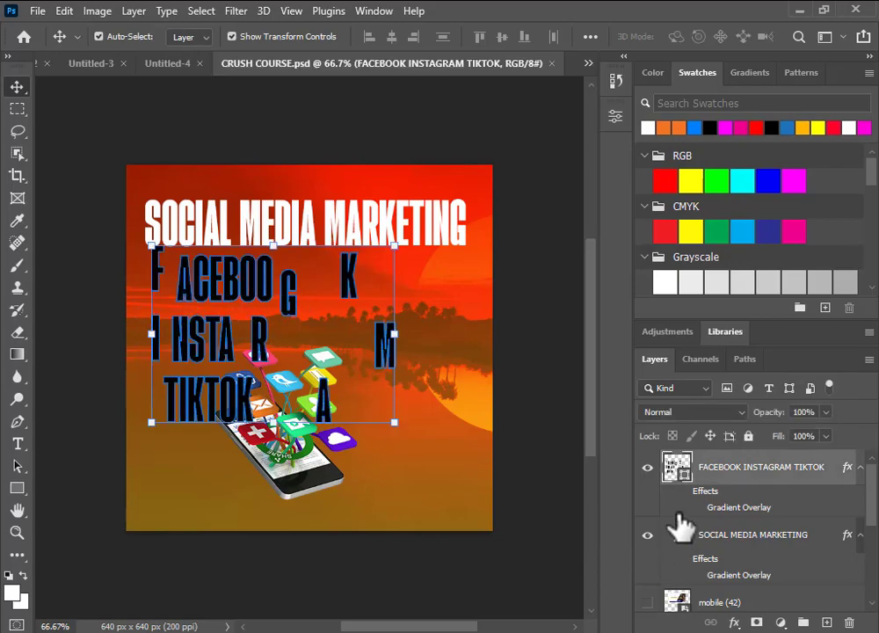
click(648, 468)
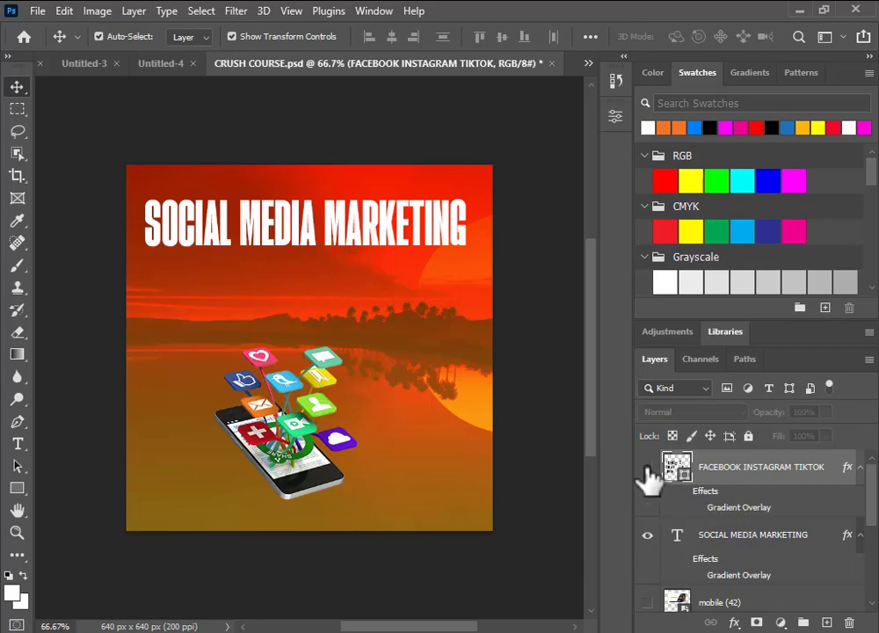
click(647, 467)
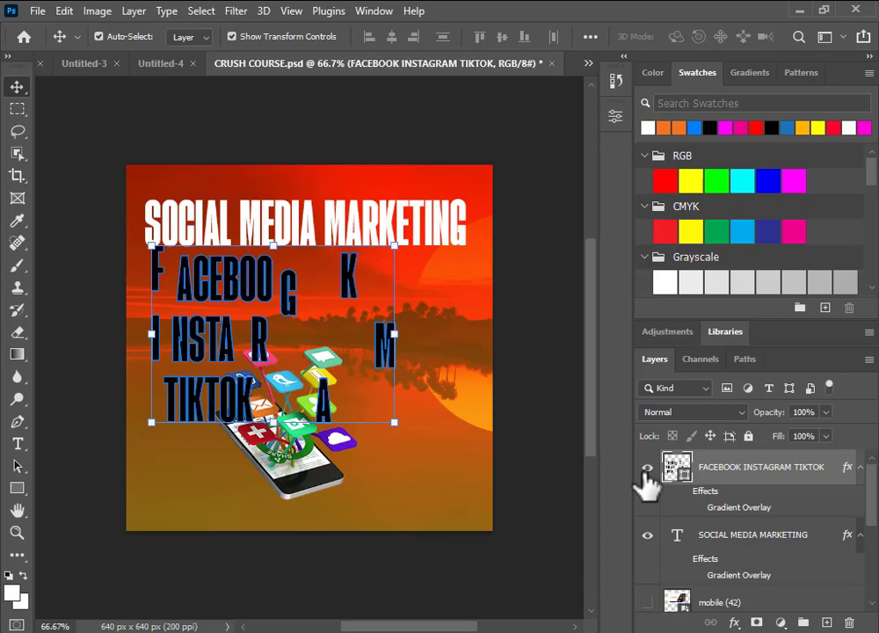
click(648, 468)
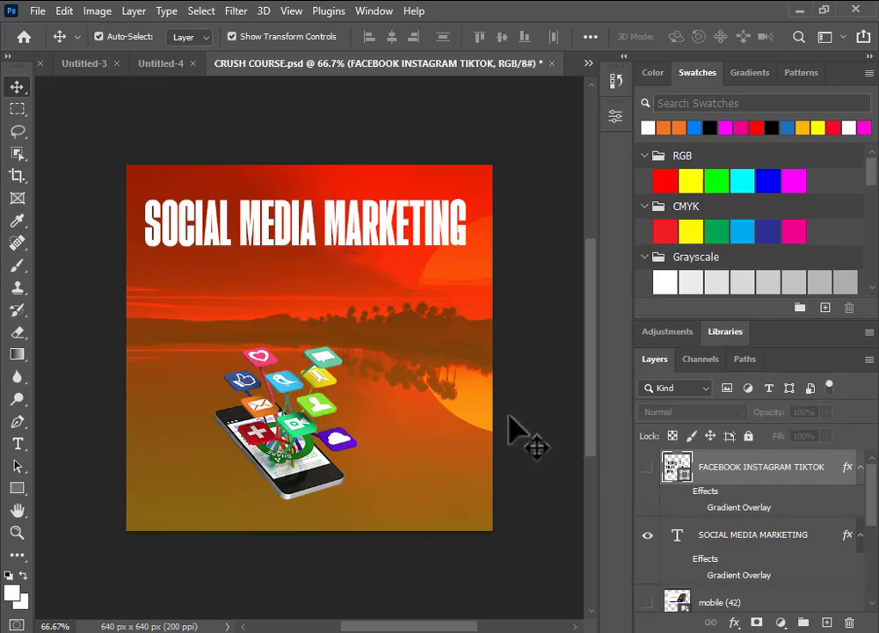
click(648, 467)
click(648, 468)
click(200, 449)
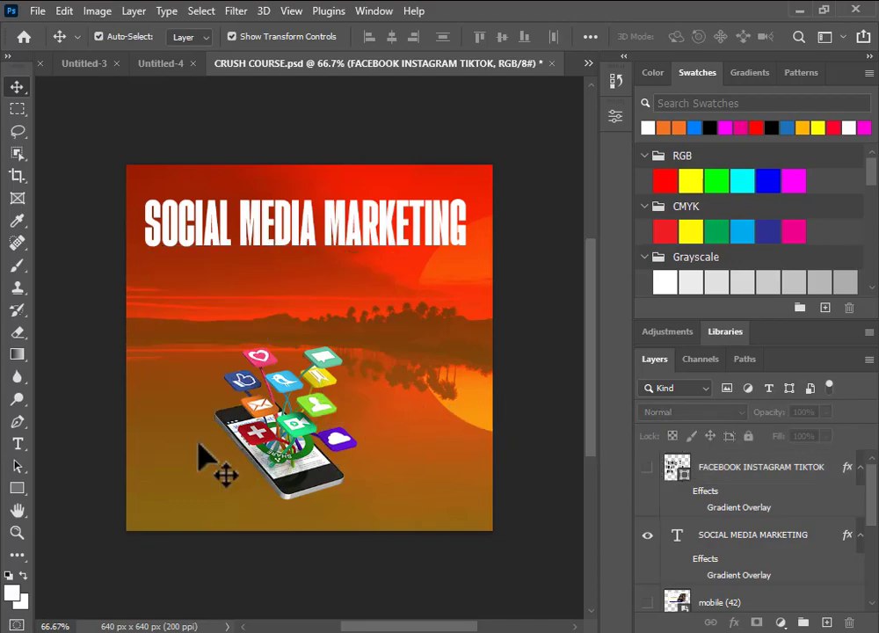
Move the phone with social media icons toward the left edge of the poster, slightly higher than before
click(264, 424)
drag(301, 390, 233, 351)
click(552, 449)
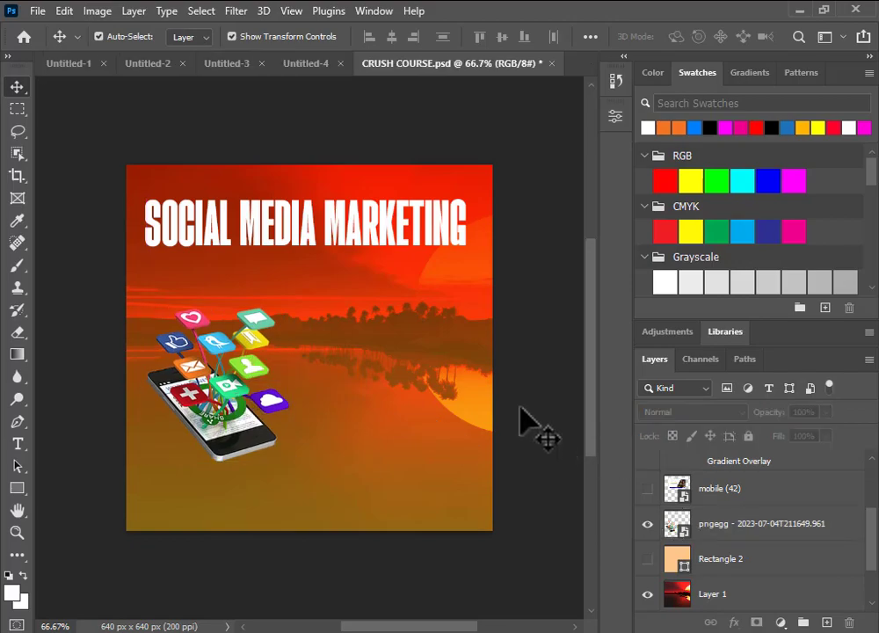
Move the SOCIAL MEDIA MARKETING heading down to just above the phone graphic, keeping its horizontal position
click(339, 234)
drag(340, 235, 338, 261)
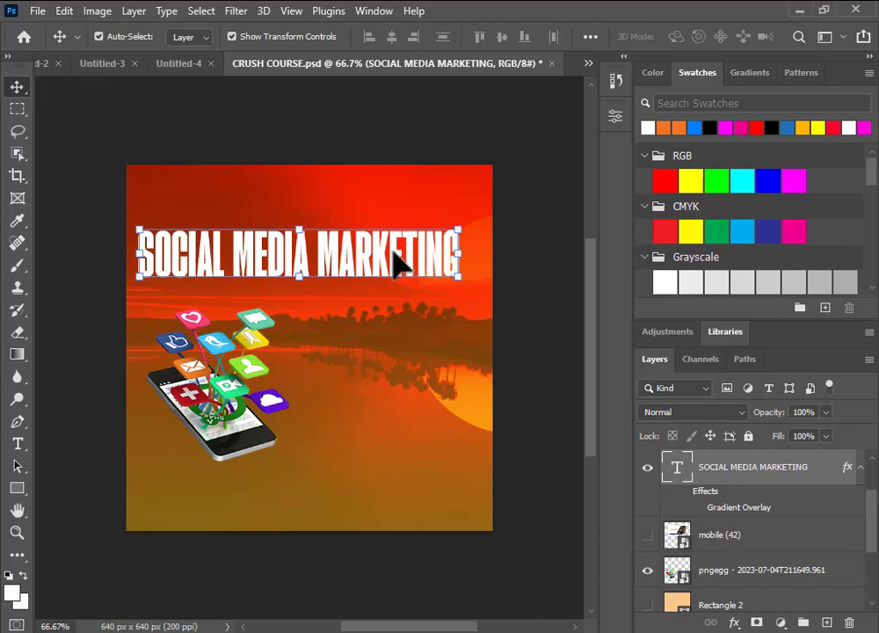
drag(398, 262, 400, 264)
click(508, 322)
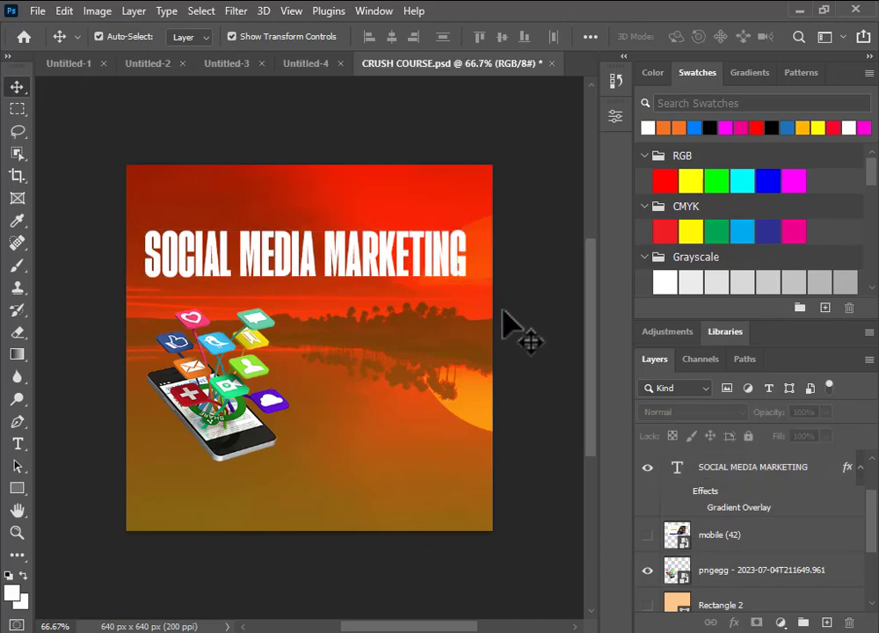
Start placing an embedded image and browse to the CLIENT ARTWORK folder inside BUCKUP
click(36, 11)
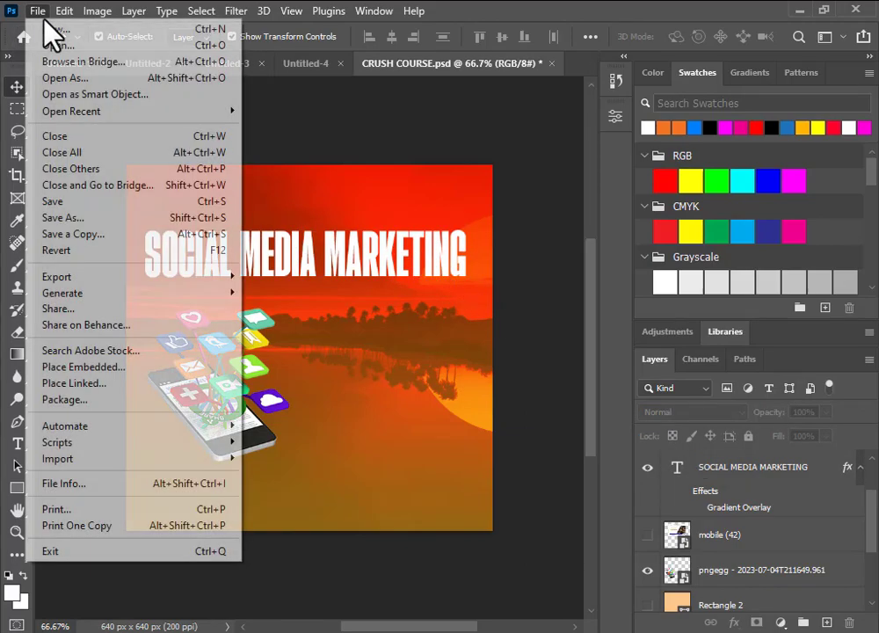
mouse_move(130, 442)
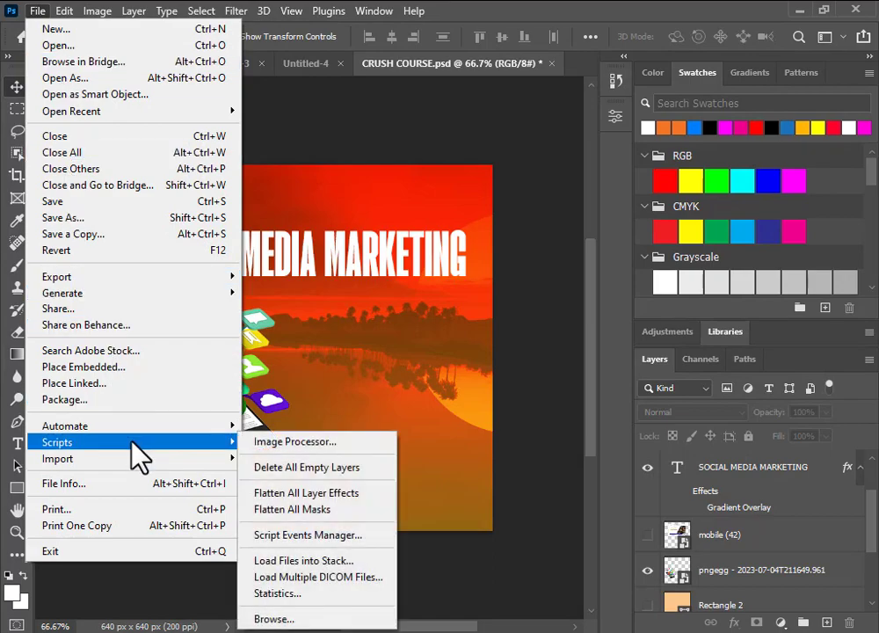
click(88, 367)
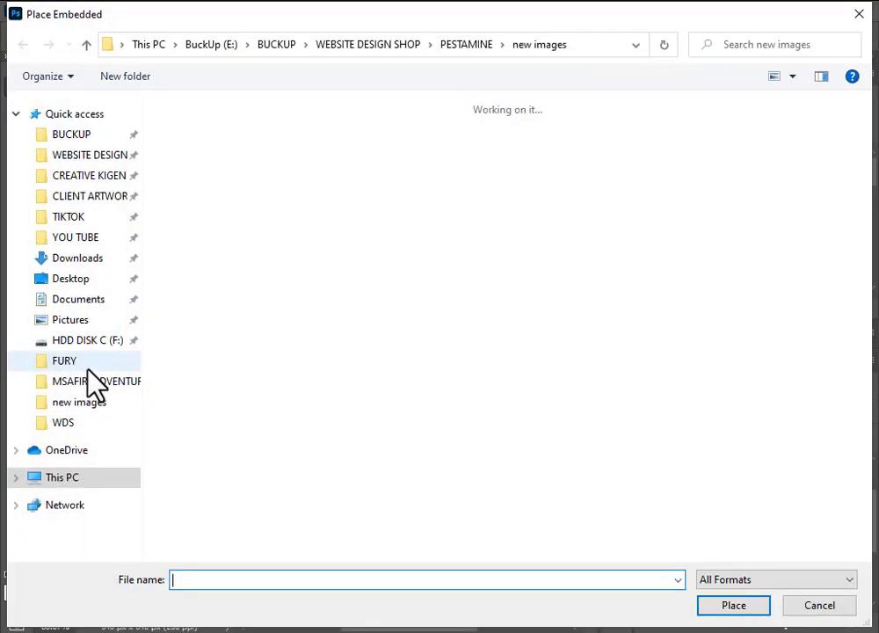
click(384, 44)
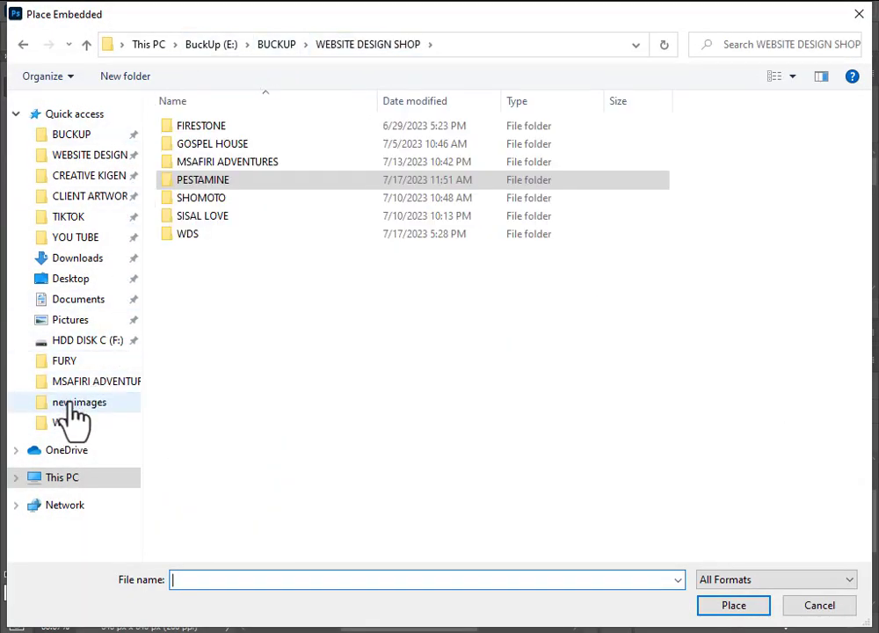
click(79, 137)
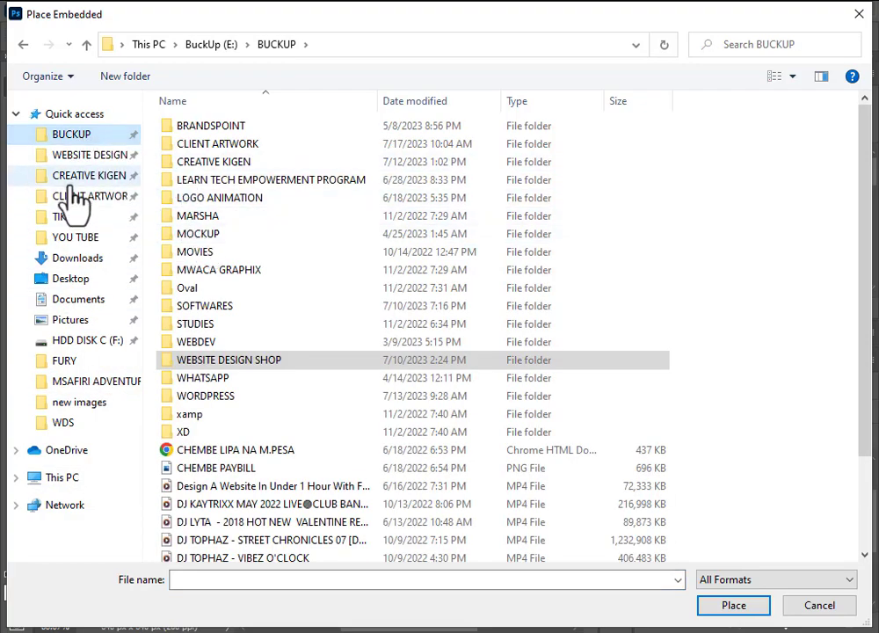
click(76, 176)
click(76, 196)
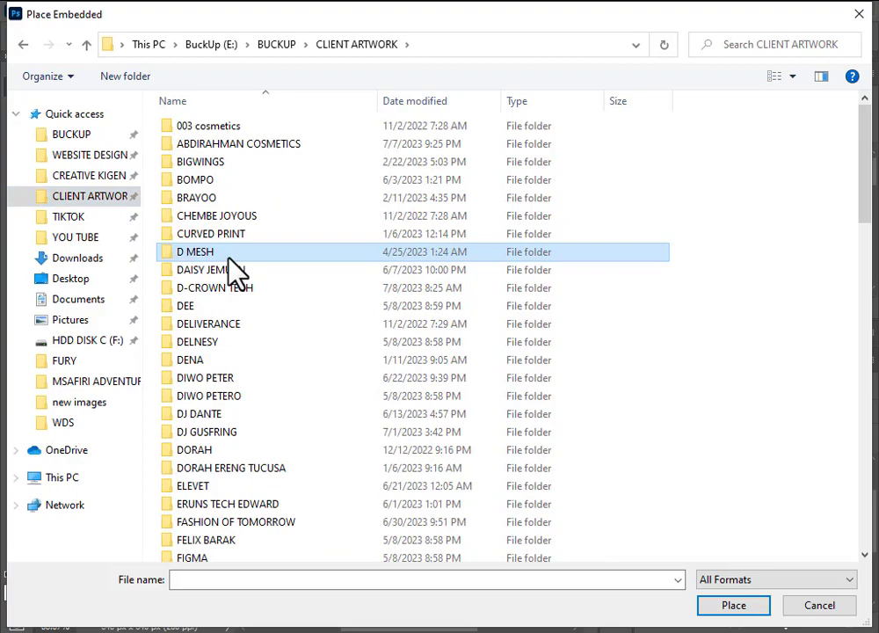
Place the Artboard 13-100 logo image from the About folder inside MARSHA CREATIVES
text(mar)
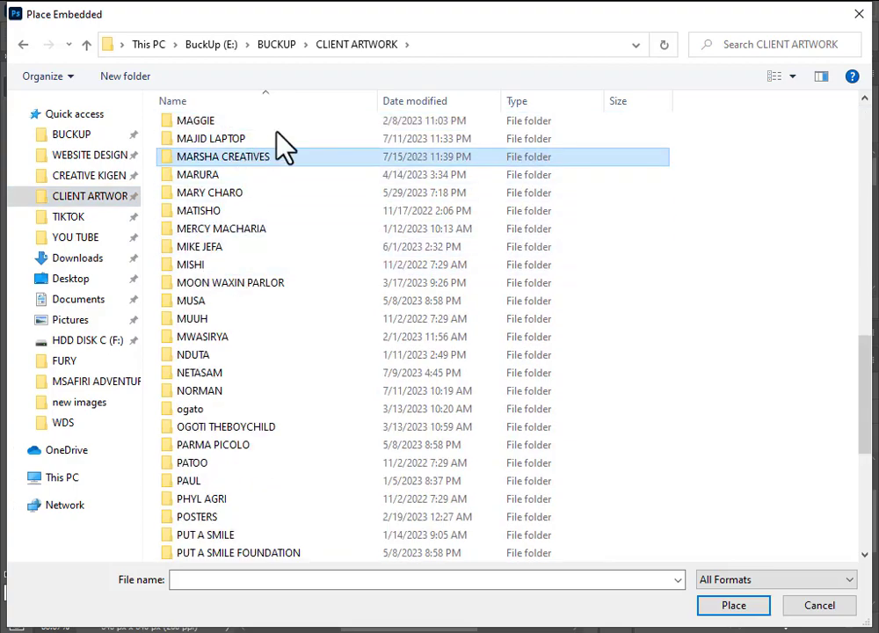
double_click(263, 174)
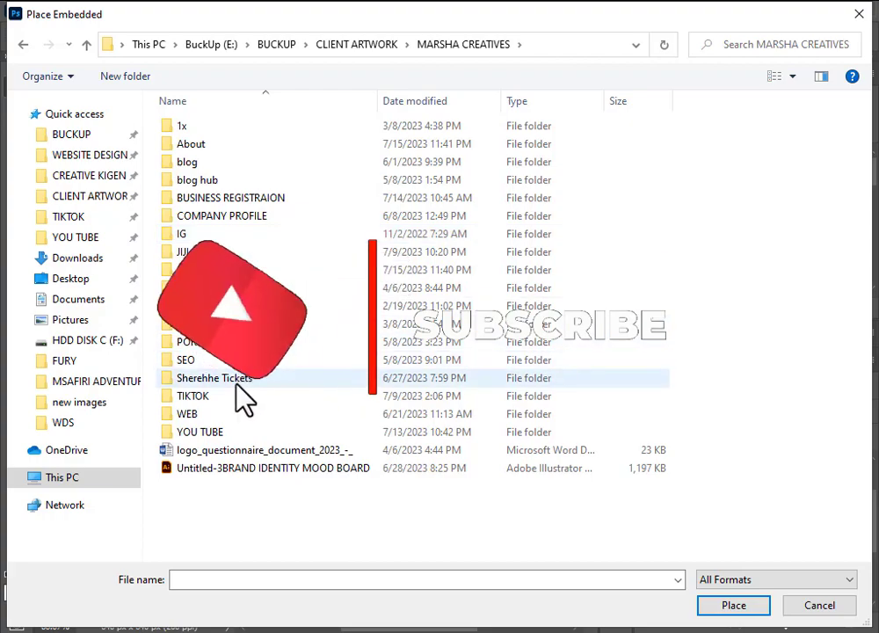
double_click(198, 148)
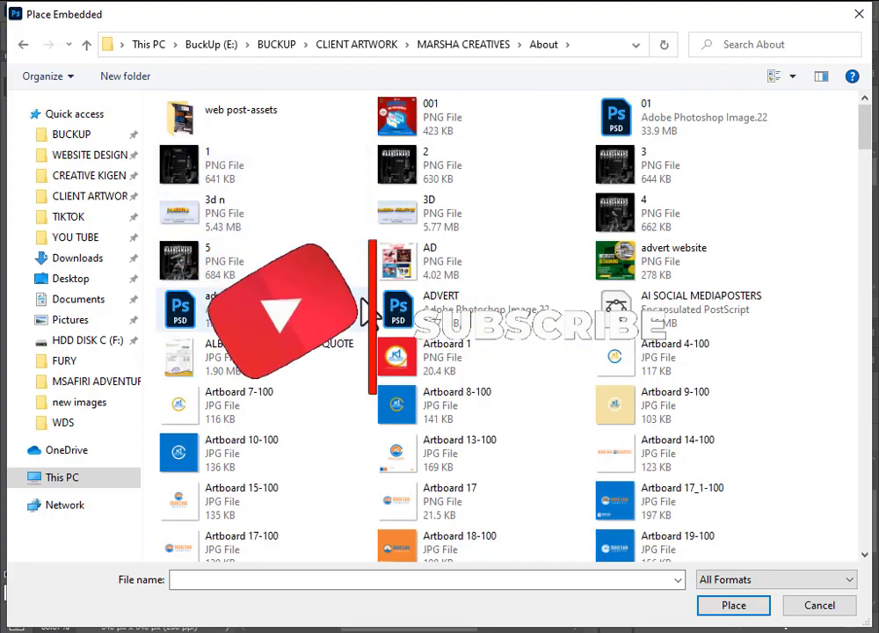
scroll(410, 380, down, 2)
click(393, 344)
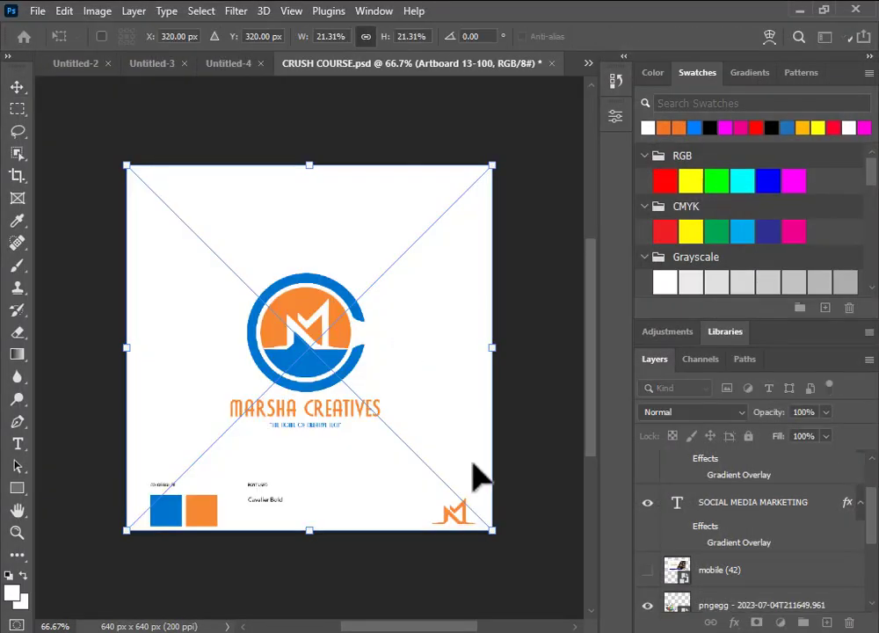
Scale the placed logo artboard to about 6.41% and position it below the heading, to the right of the phone
drag(488, 531, 414, 413)
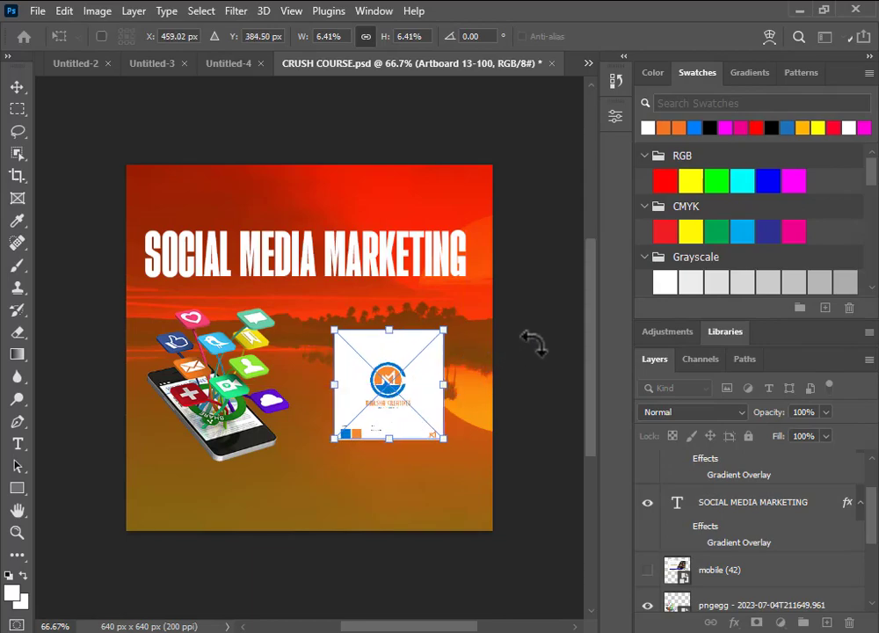
click(25, 85)
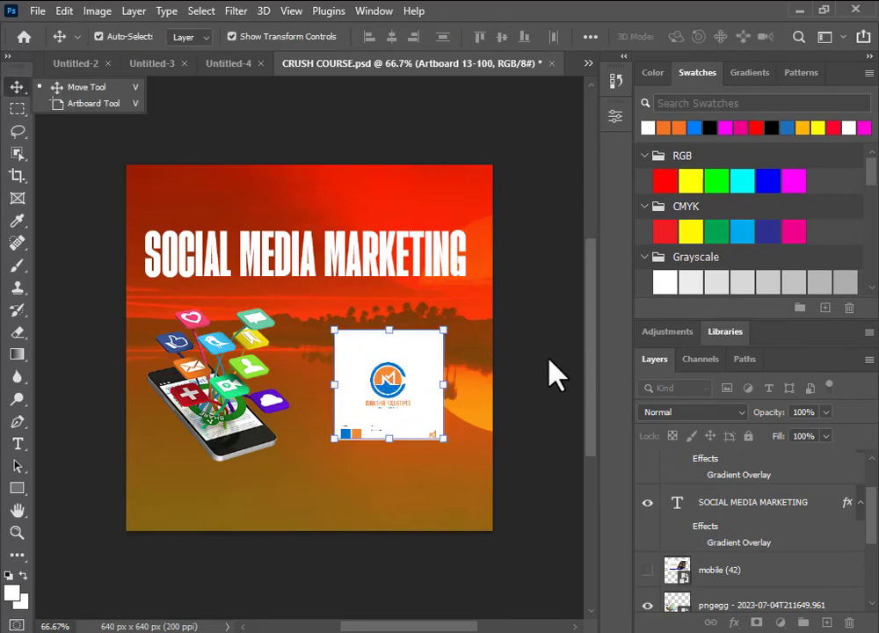
click(553, 362)
scroll(397, 411, up, 2)
scroll(389, 394, down, 1)
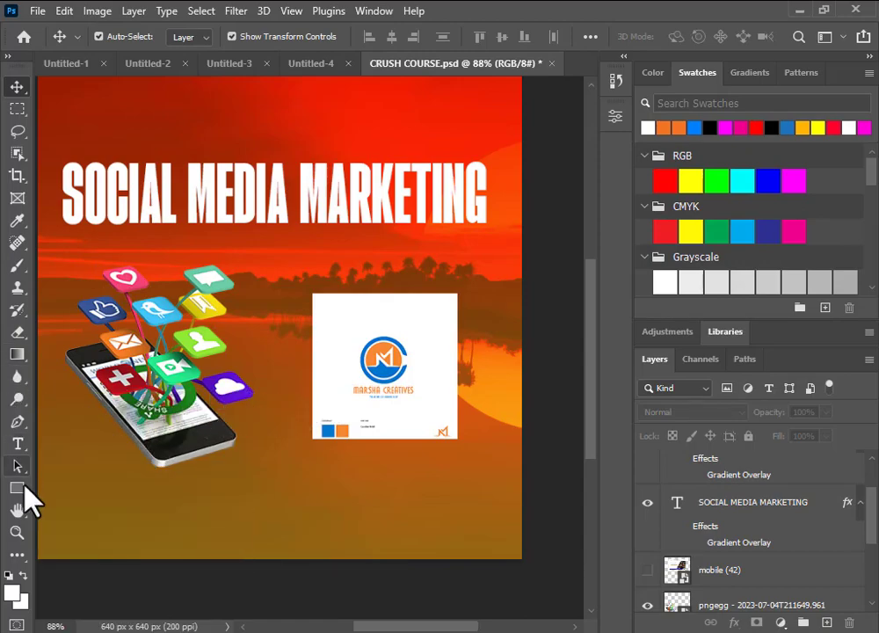
Draw a circular path about 120 px in diameter around the logo with the Ellipse tool in Path mode
drag(24, 490, 47, 494)
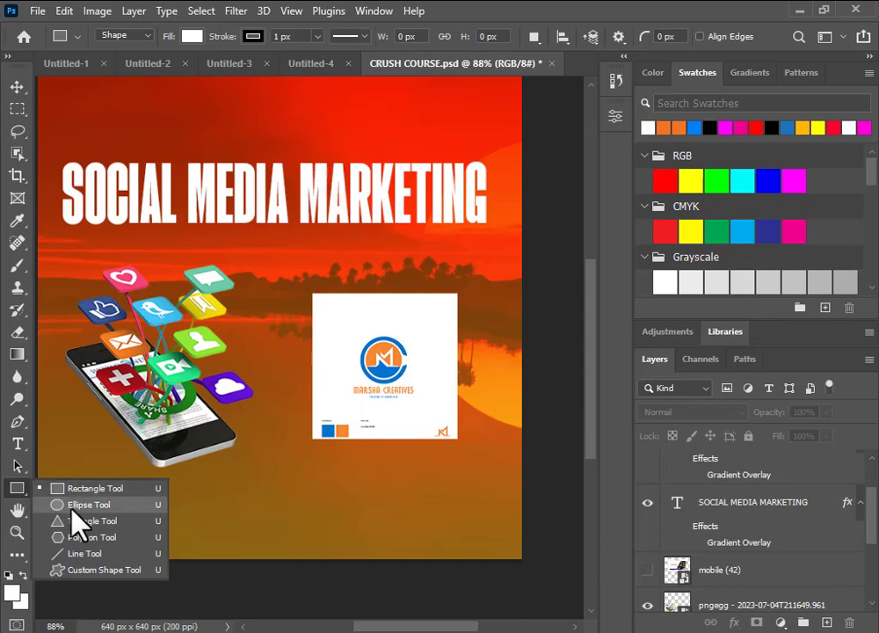
click(145, 39)
click(132, 64)
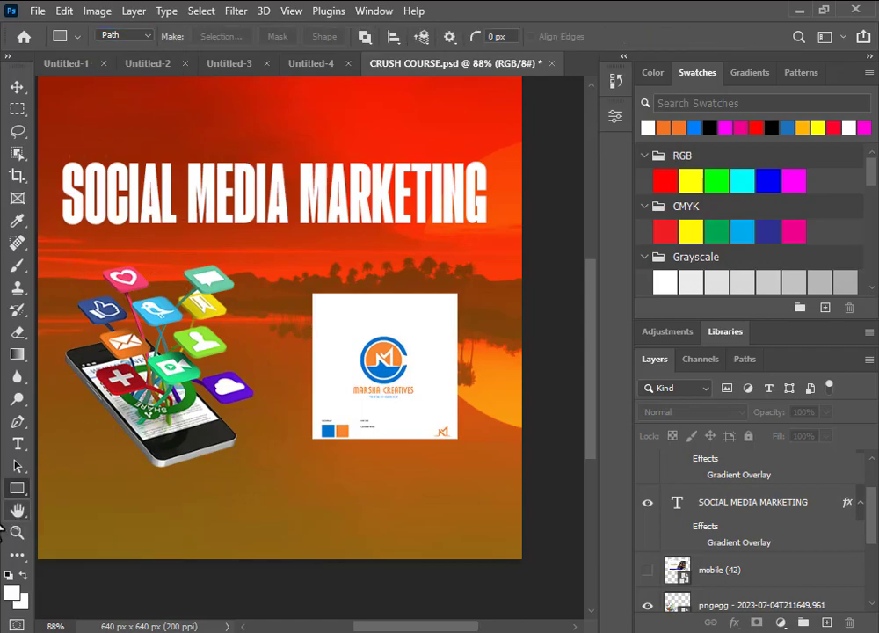
right_click(16, 490)
click(66, 505)
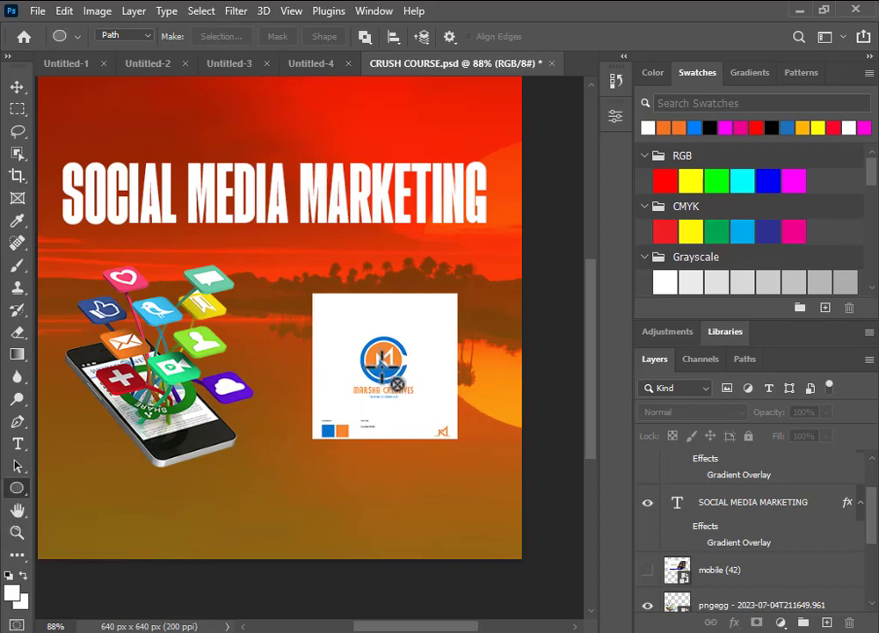
drag(383, 363, 432, 424)
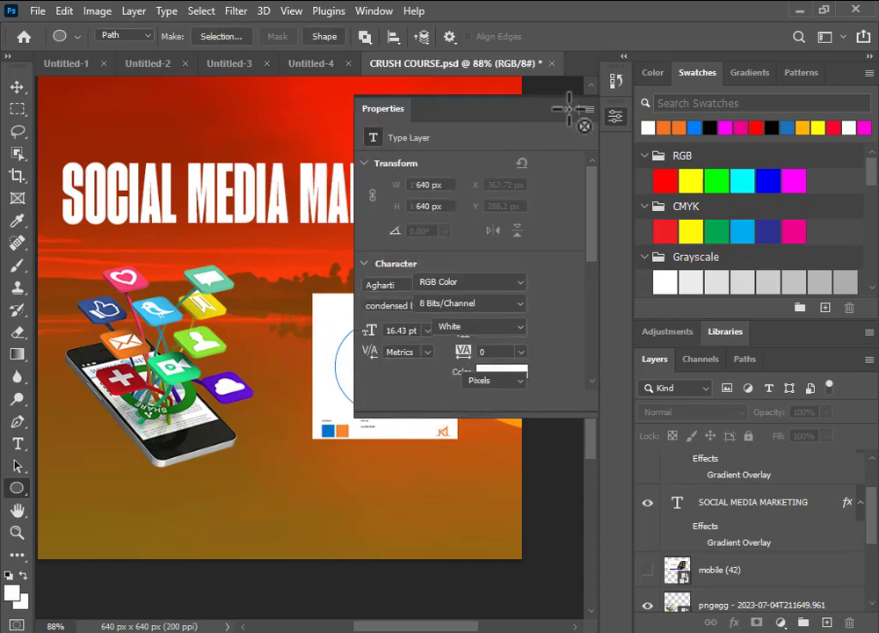
click(17, 87)
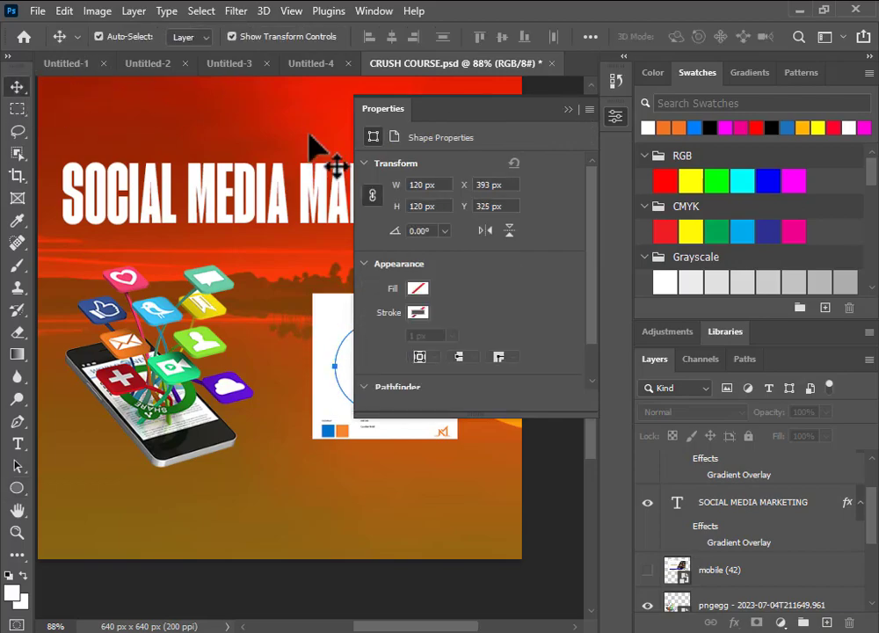
click(568, 109)
mouse_move(422, 418)
mouse_down()
mouse_move(413, 420)
mouse_move(424, 416)
mouse_up()
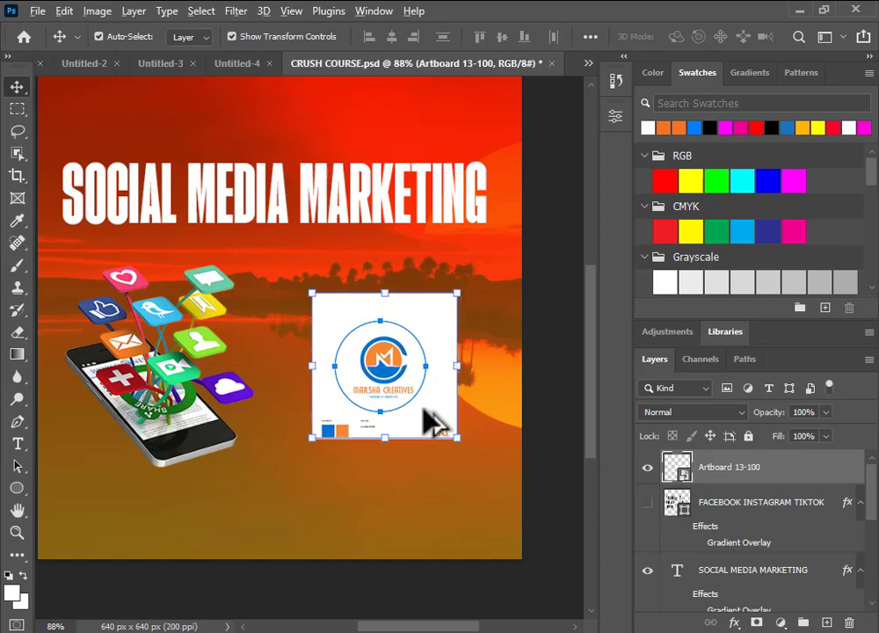
Shift the logo artboard slightly left so that the logo sits centred inside the circular path
scroll(424, 415, up, 3)
scroll(424, 420, up, 1)
mouse_move(428, 422)
mouse_down()
mouse_move(417, 428)
mouse_move(421, 416)
mouse_move(410, 416)
mouse_move(417, 416)
mouse_up()
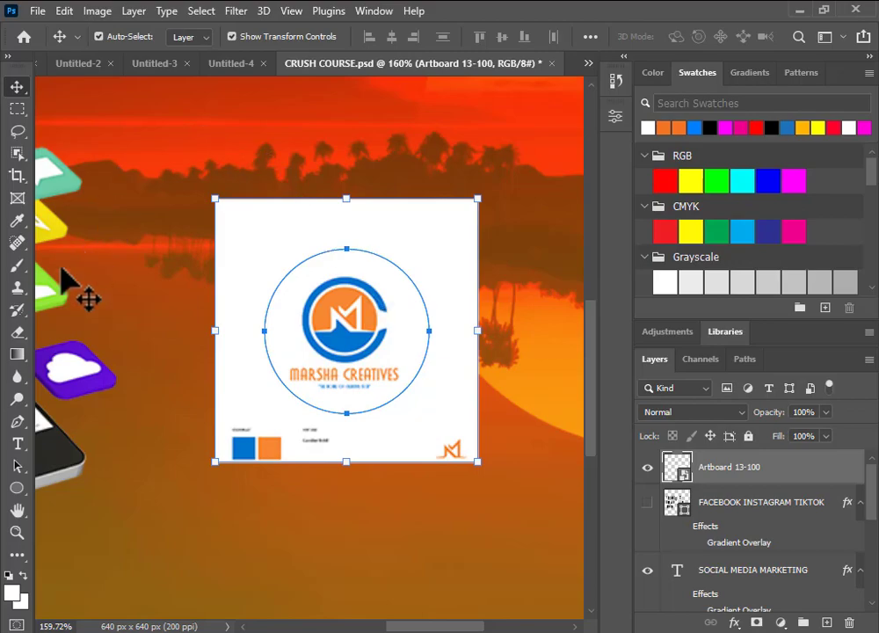
Mask the Artboard 13-100 layer with the circular path
click(16, 487)
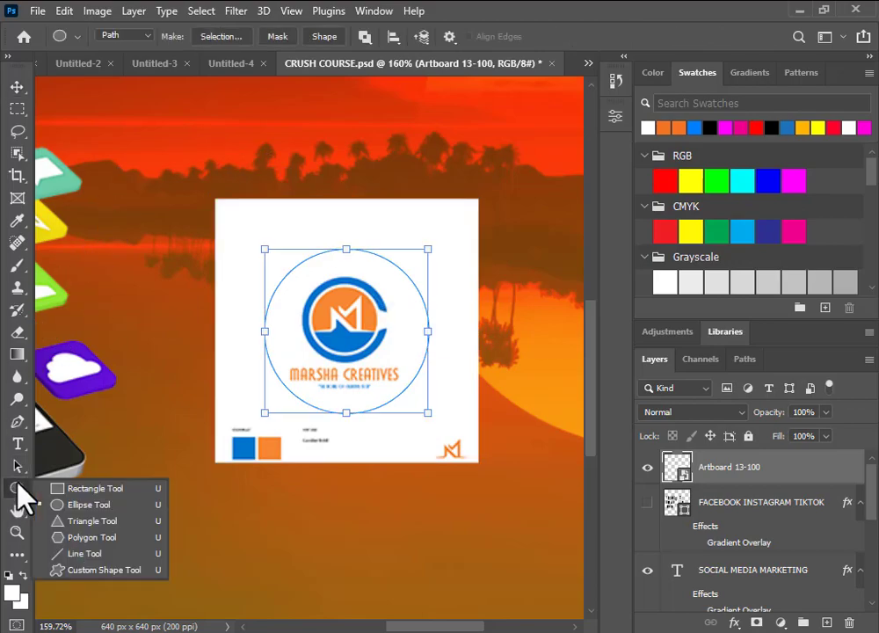
click(277, 37)
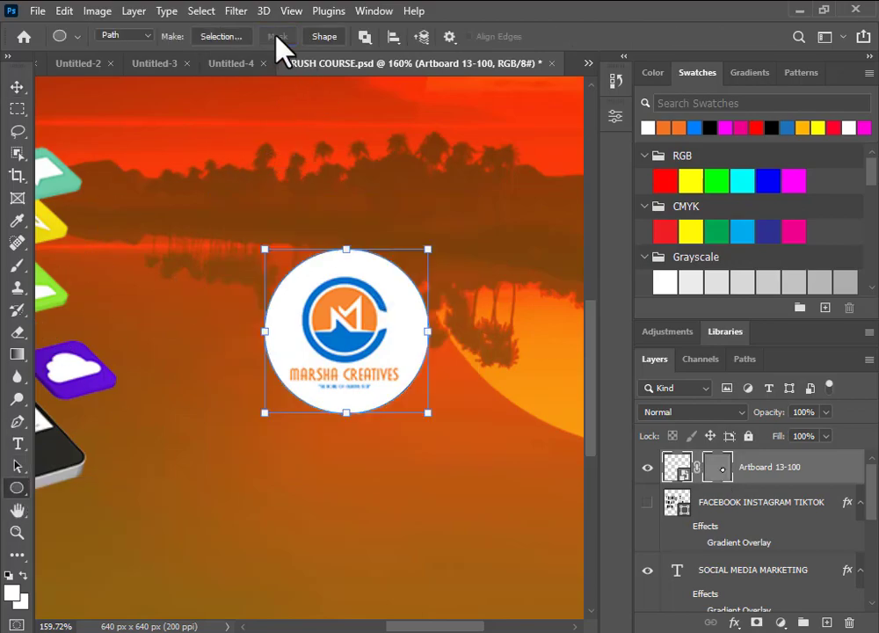
click(15, 86)
scroll(395, 385, down, 5)
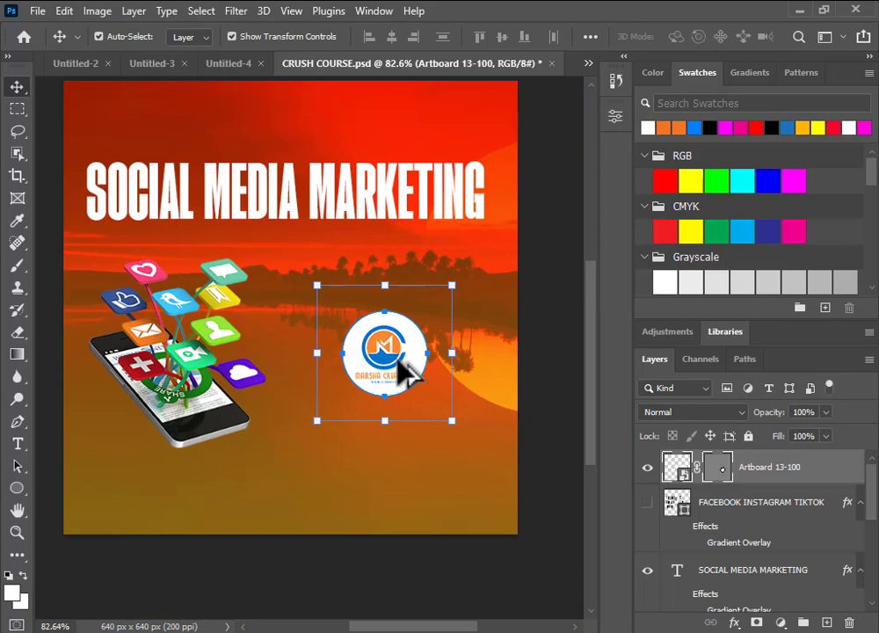
Undo the circular mask and the last shift of the logo artboard, leaving that layer selected
key(ctrl+z)
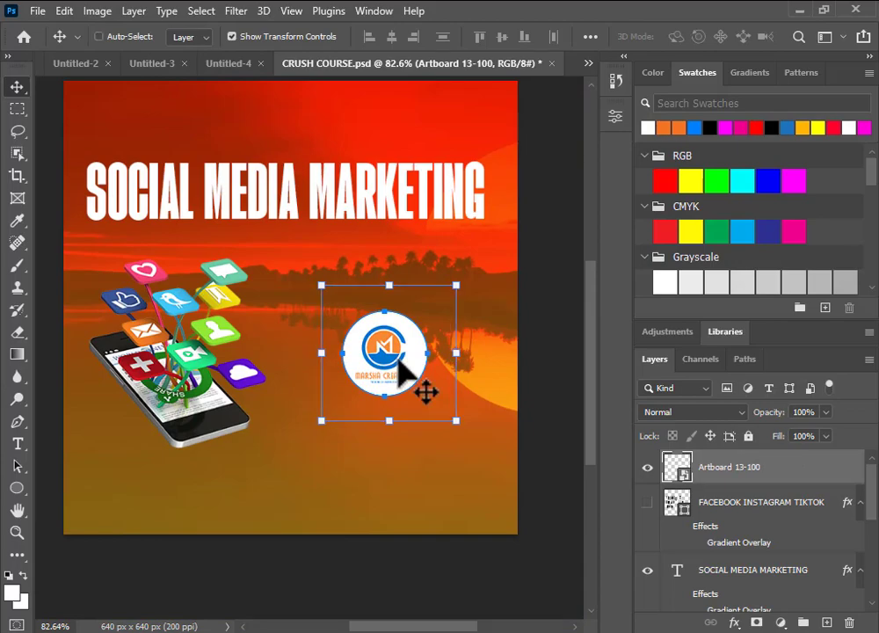
click(535, 359)
click(396, 362)
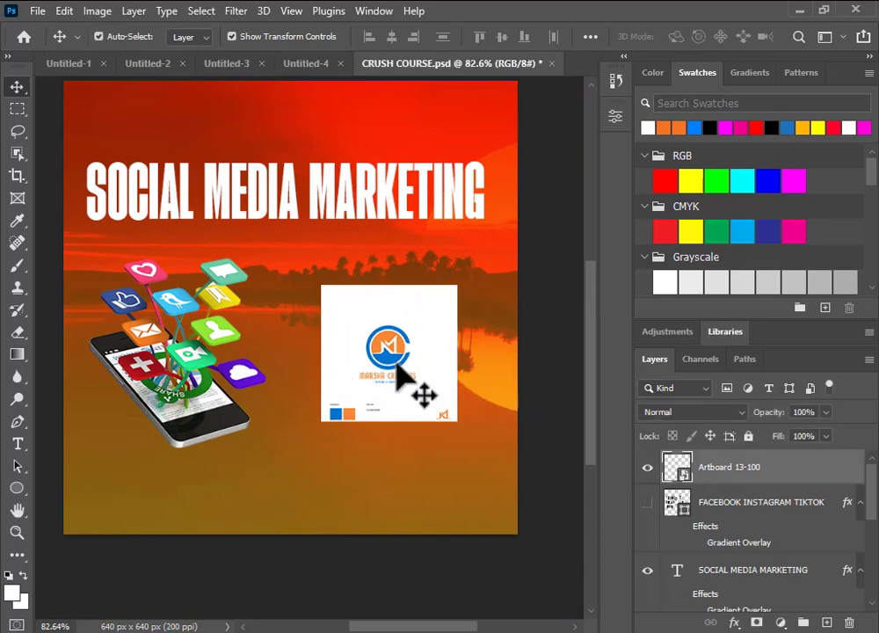
Draw a rectangle about 140 by 95 px over the logo with the Rectangle tool in Shape mode
click(547, 386)
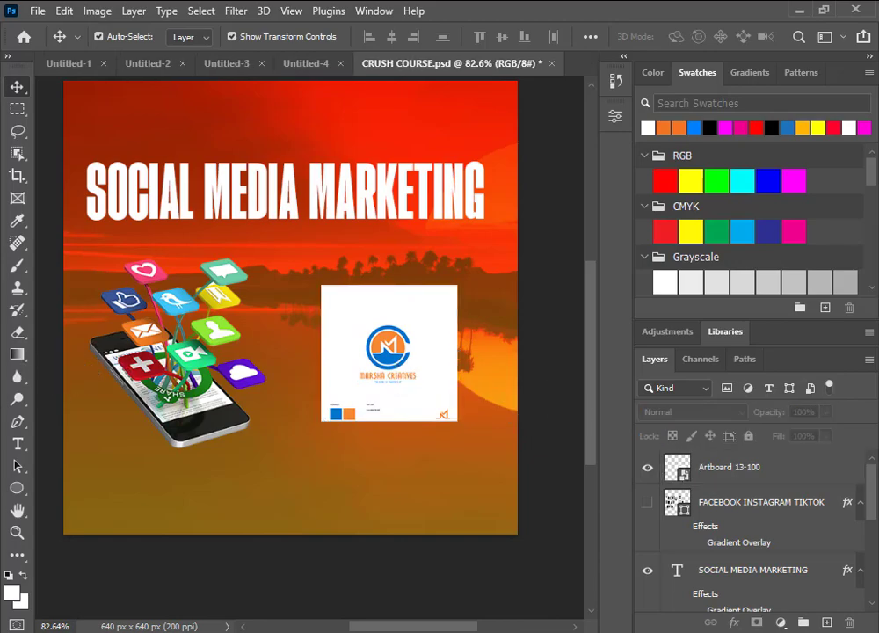
click(19, 489)
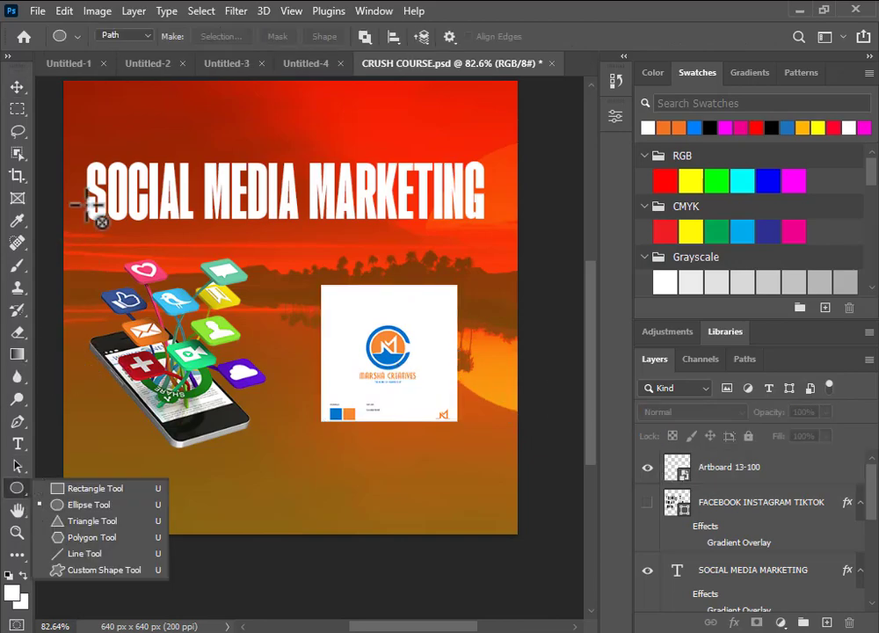
click(141, 42)
click(143, 40)
click(121, 50)
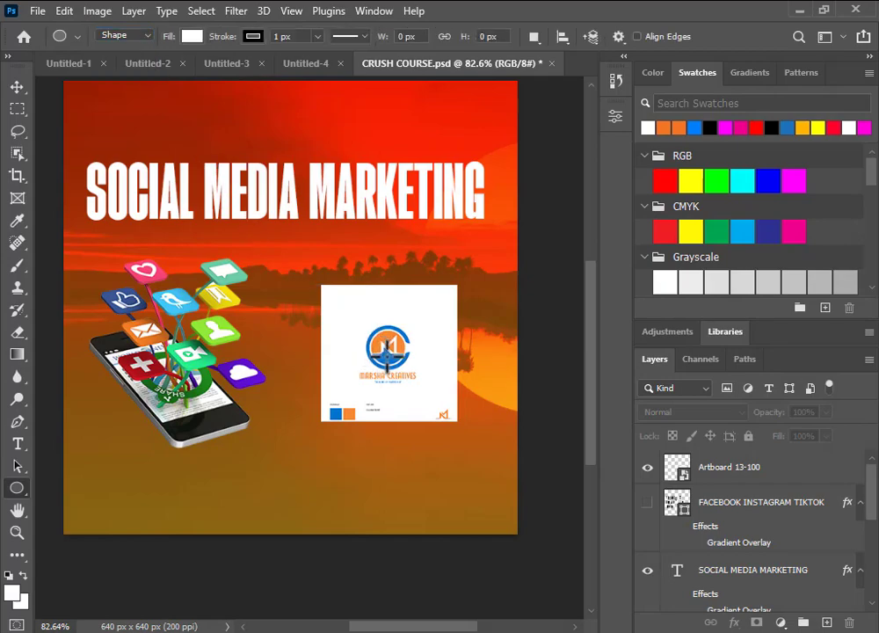
scroll(386, 353, up, 6)
scroll(385, 349, down, 5)
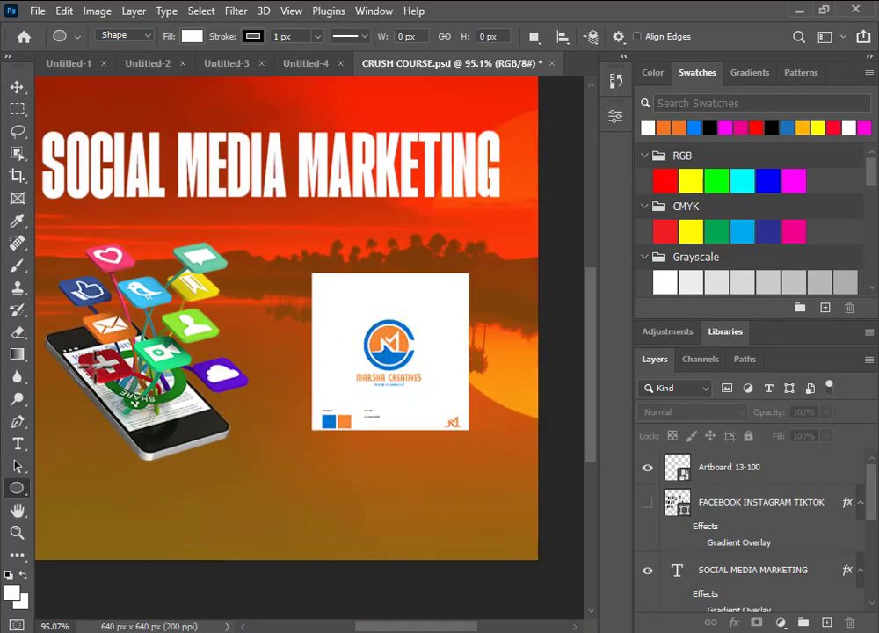
right_click(21, 489)
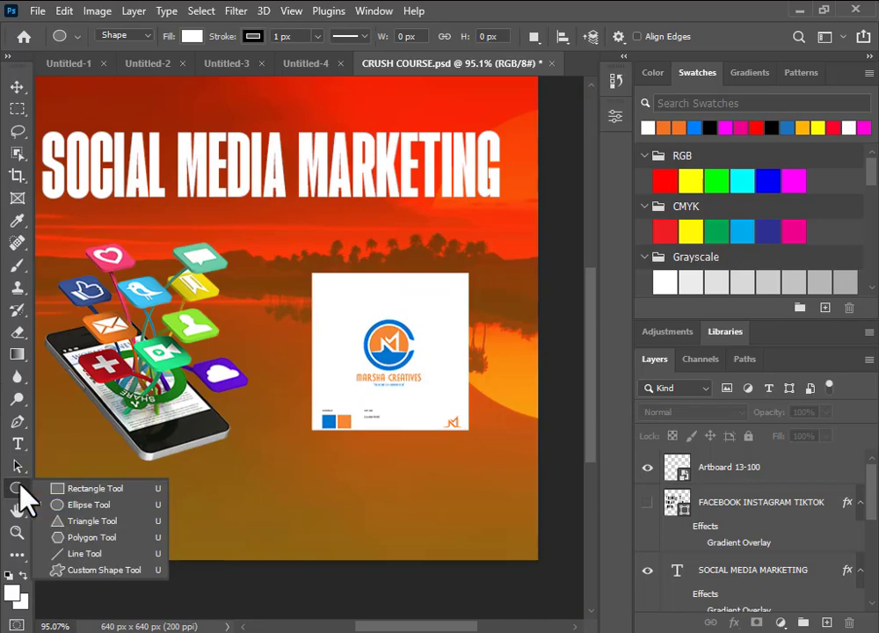
click(84, 487)
drag(335, 312, 453, 392)
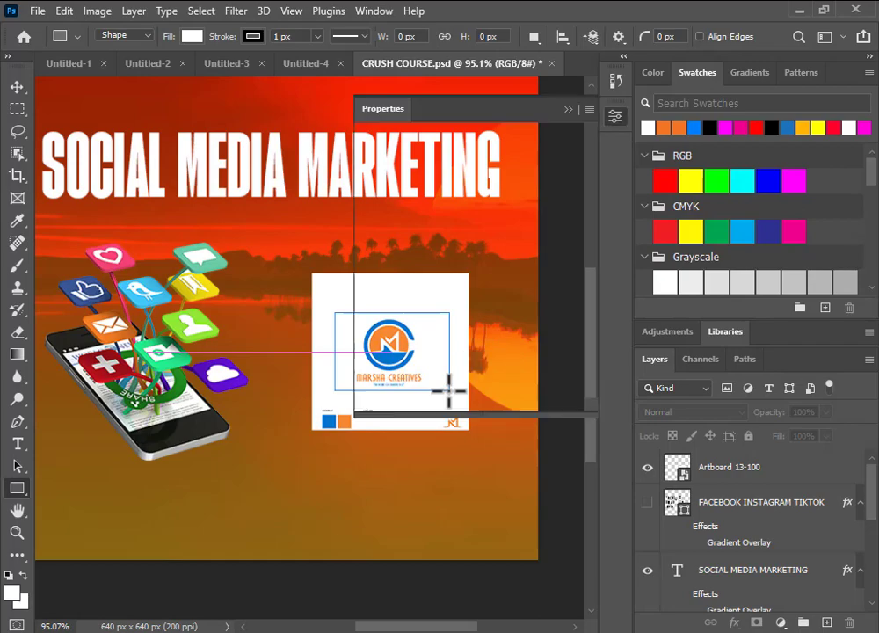
click(568, 109)
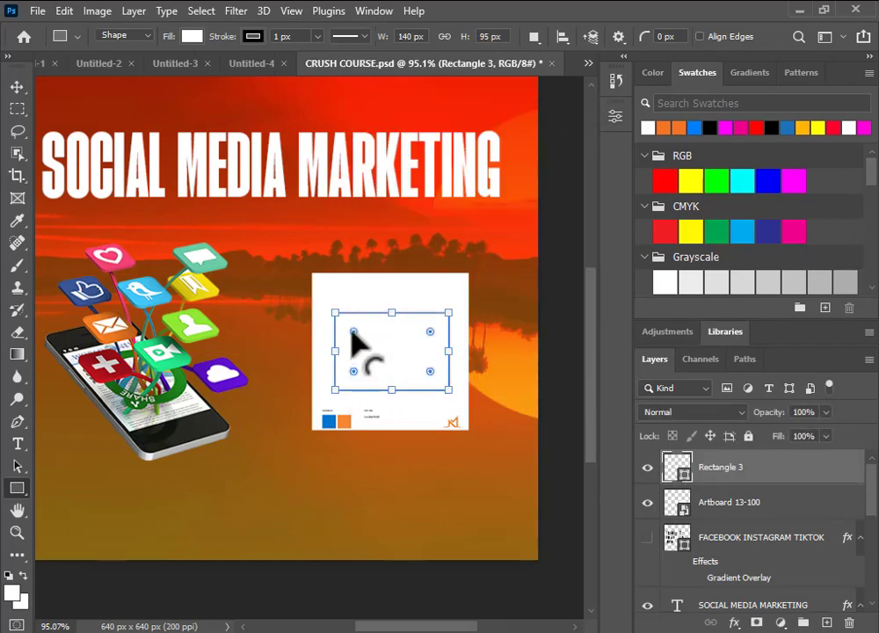
Round the rectangle's corners to about 25 px and fill the shape with black
mouse_move(353, 332)
mouse_down()
mouse_move(363, 349)
mouse_move(350, 334)
mouse_up()
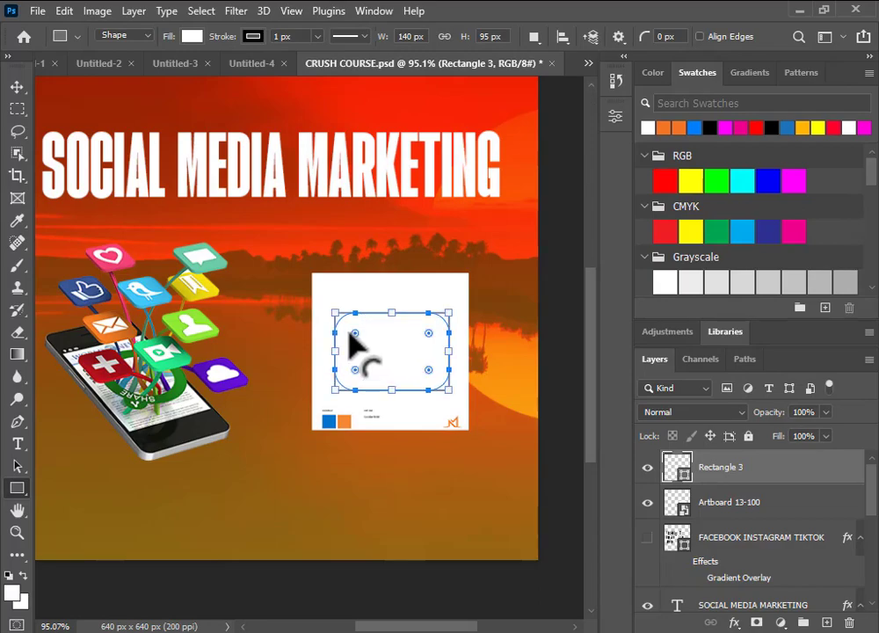
click(16, 88)
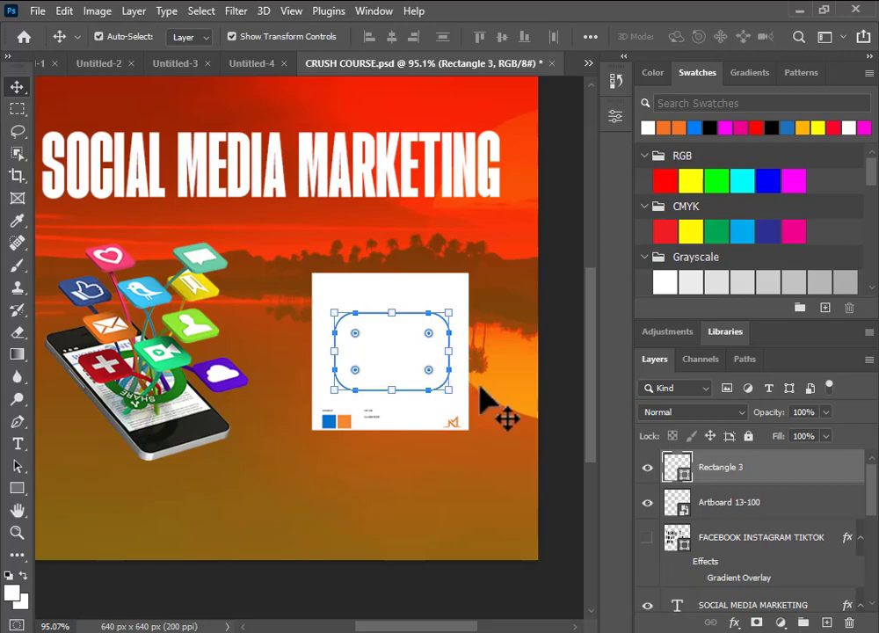
click(680, 127)
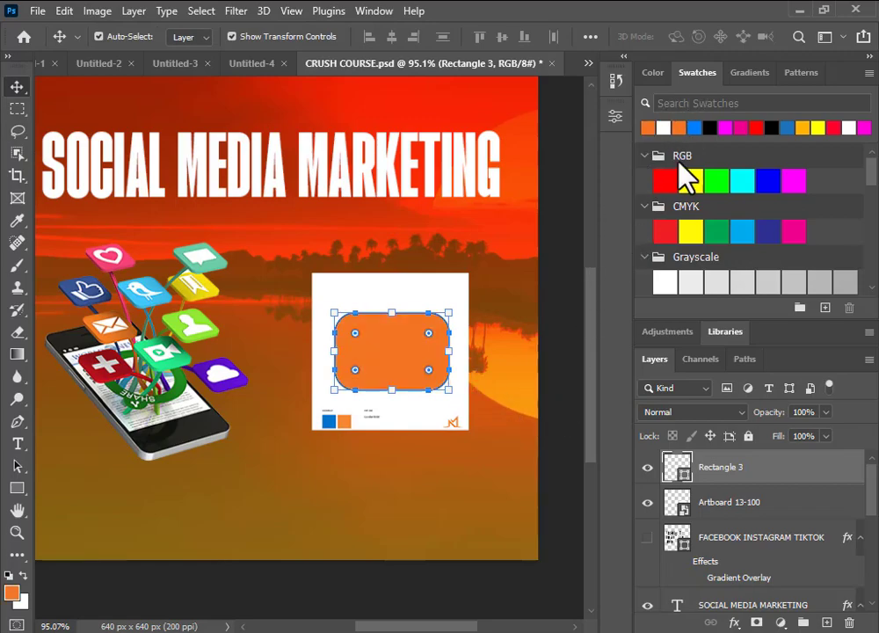
click(771, 127)
click(447, 392)
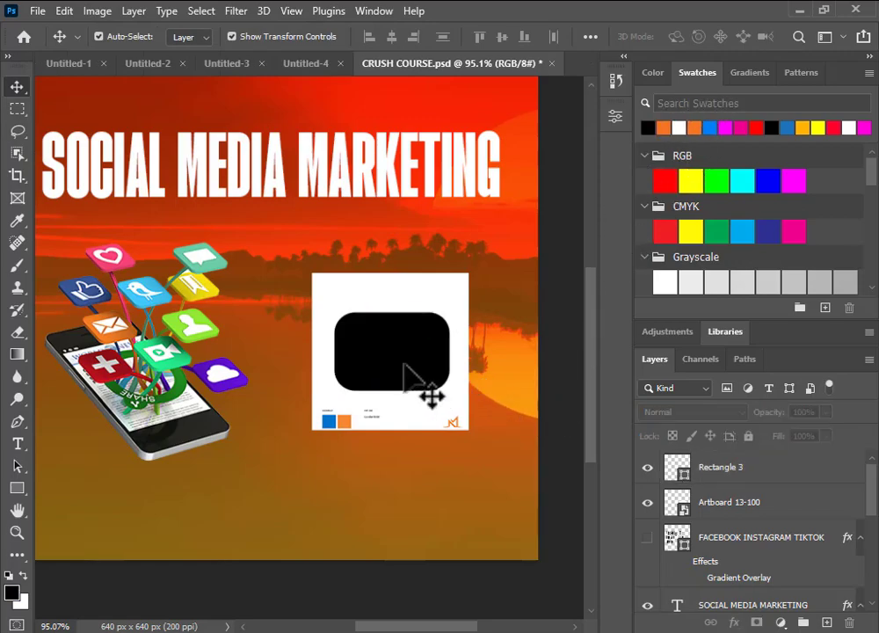
Clip the Artboard 13-100 layer to the rounded rectangle placed beneath it and merge the two layers
click(700, 473)
click(735, 510)
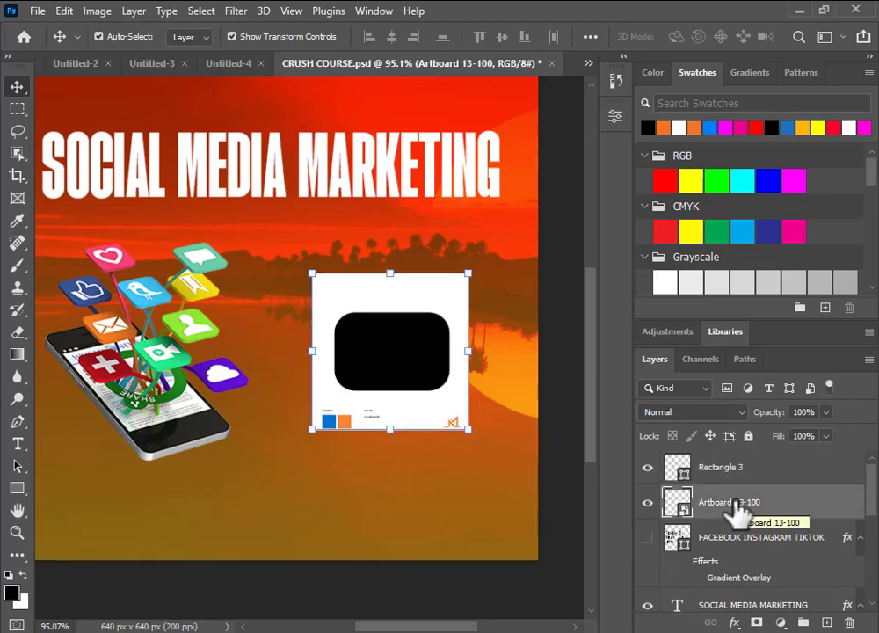
drag(737, 512, 735, 475)
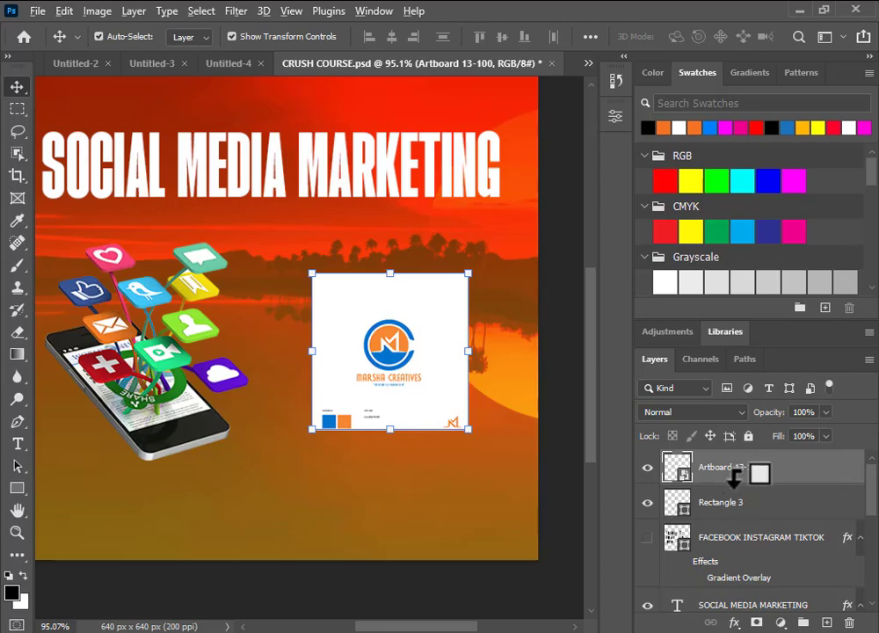
click(562, 403)
click(409, 370)
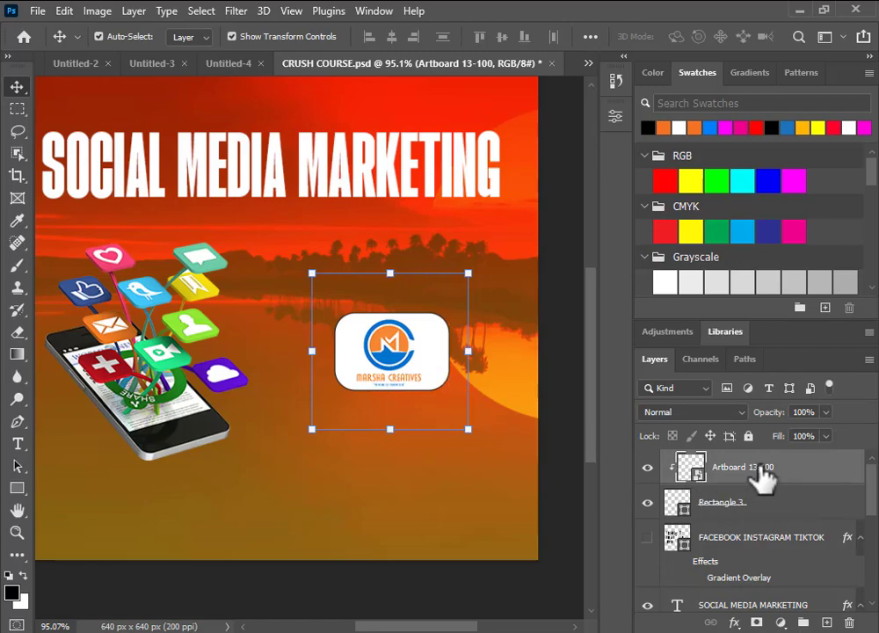
shift+click(771, 509)
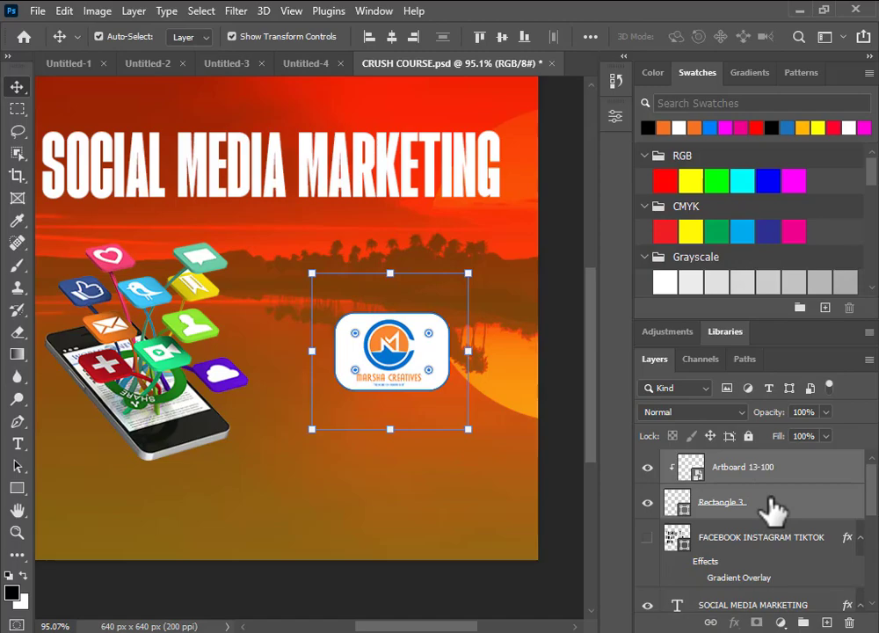
key(ctrl+e)
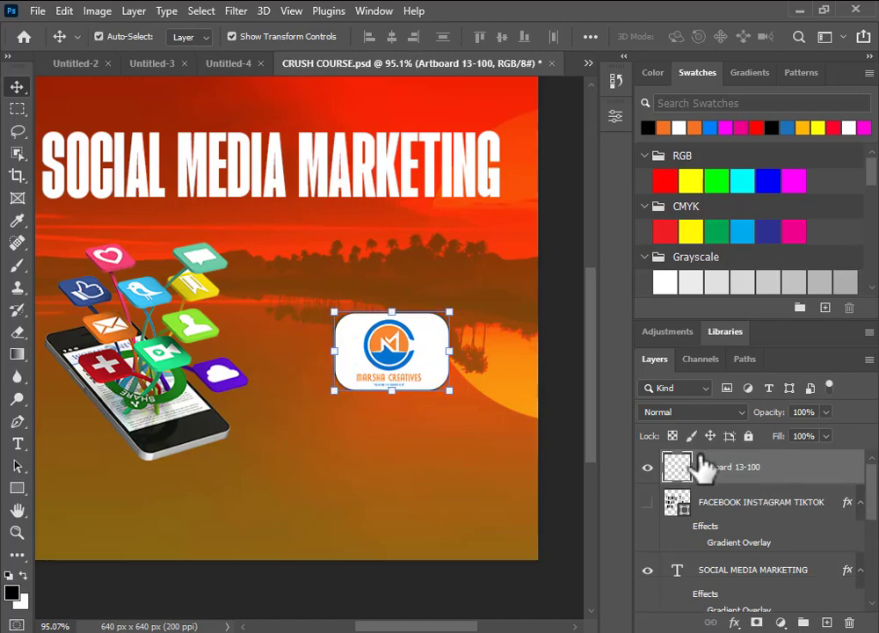
Move the rounded logo above the start of the SOCIAL MEDIA MARKETING headline and scale it to about 56%
drag(393, 348, 196, 184)
scroll(402, 387, down, 3)
key(ctrl+t)
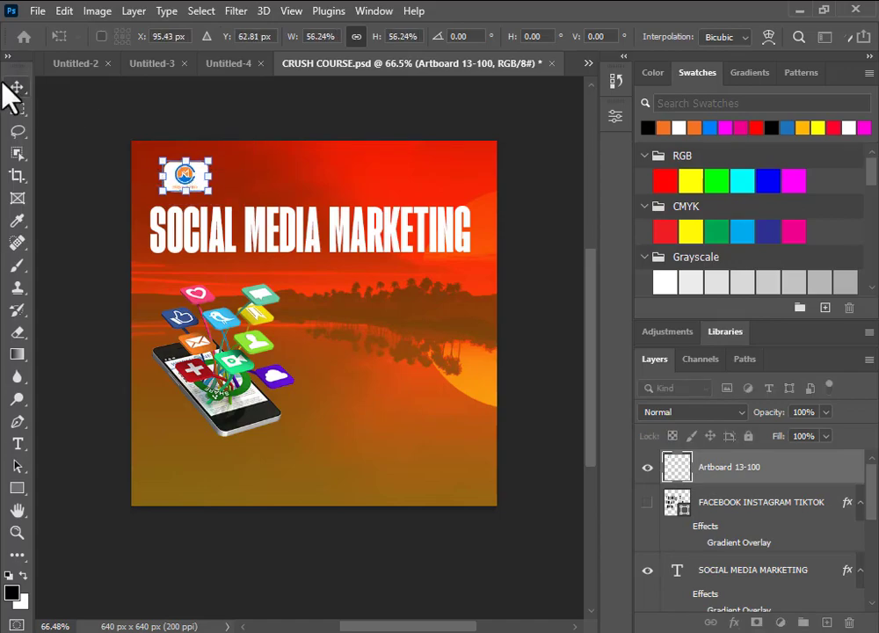
click(17, 85)
click(159, 254)
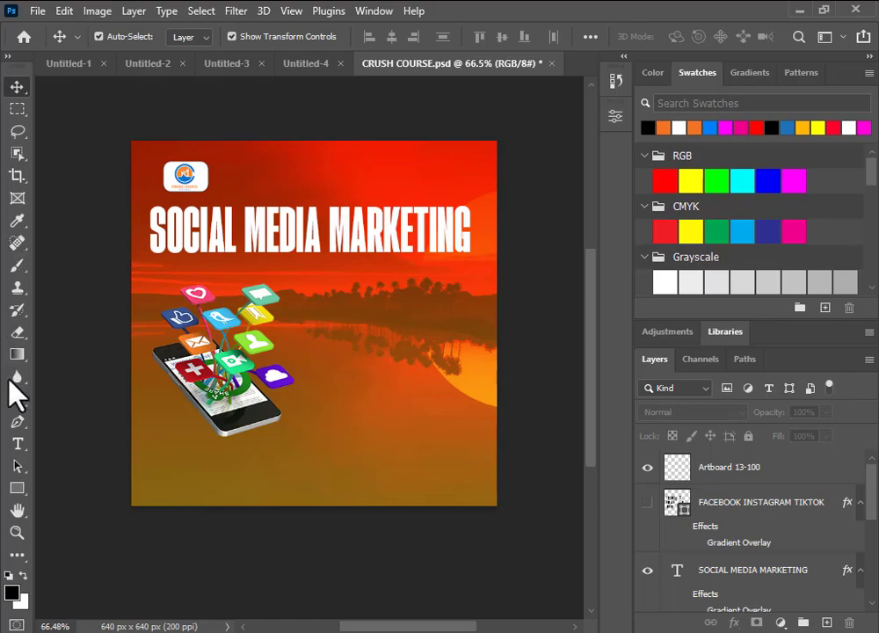
Add a black three-line text reading FACEBOK, INSTAGRAM, TIKTOK below the headline, beside the phone illustration
click(18, 444)
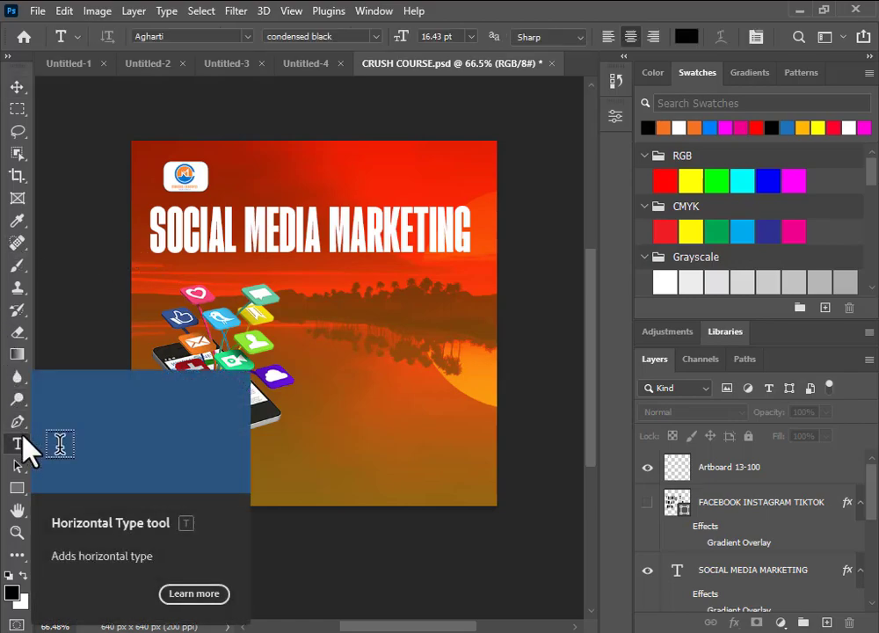
click(322, 291)
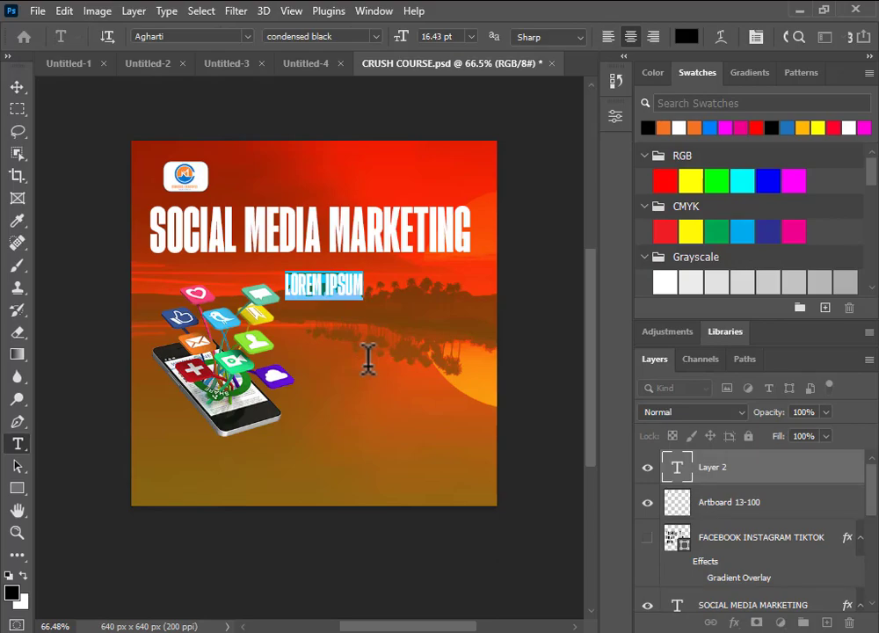
key(BackSpace)
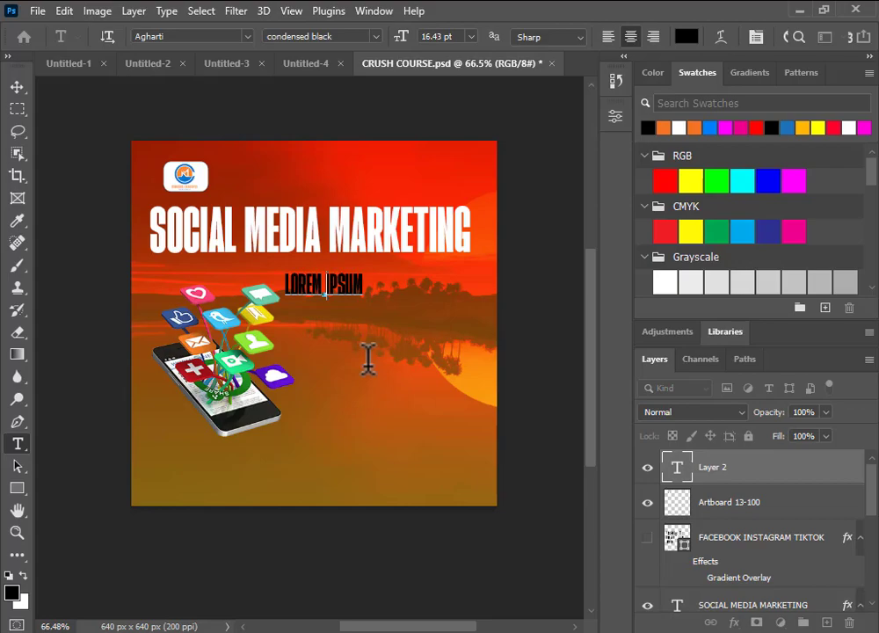
text(FACEBOK )
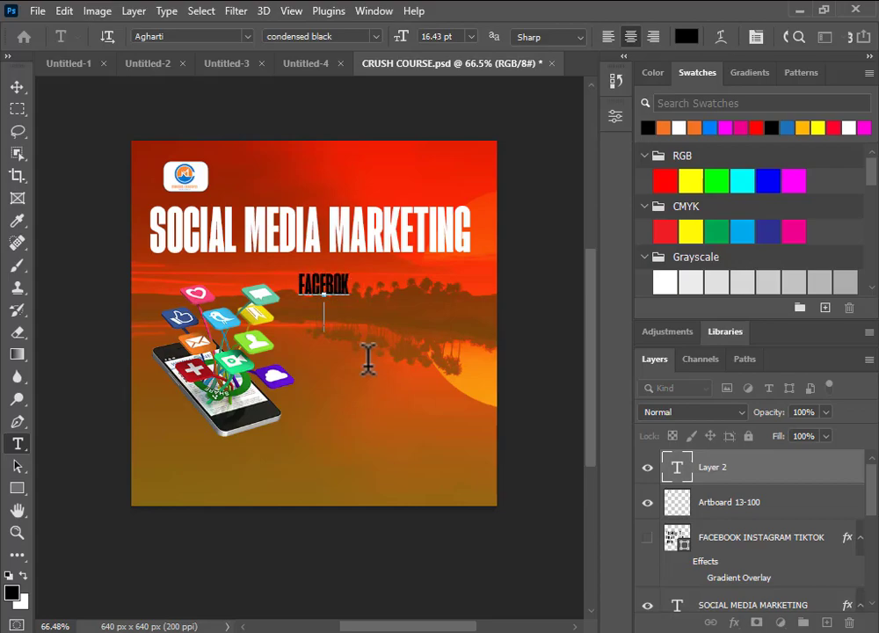
text(INSTAGRAM )
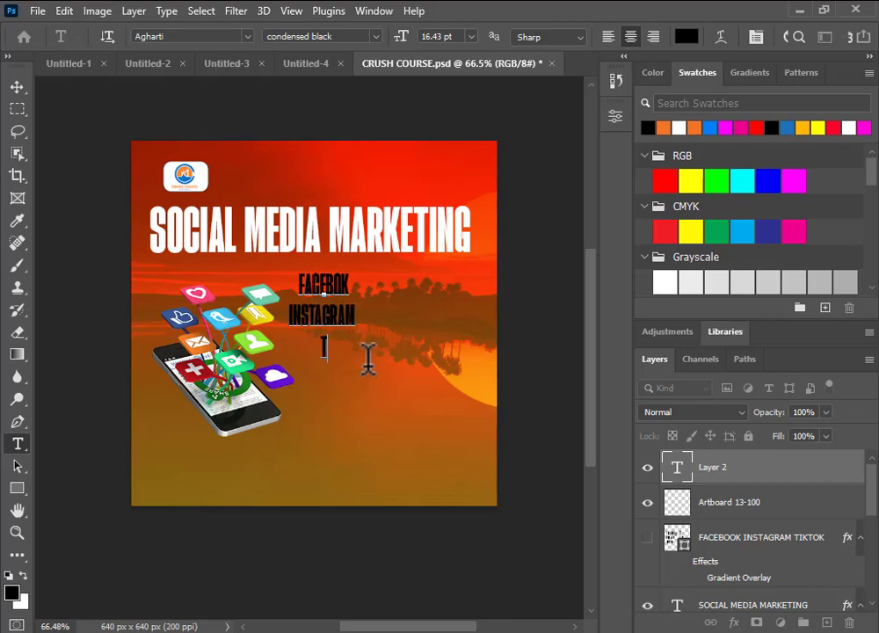
text(TIKTOK)
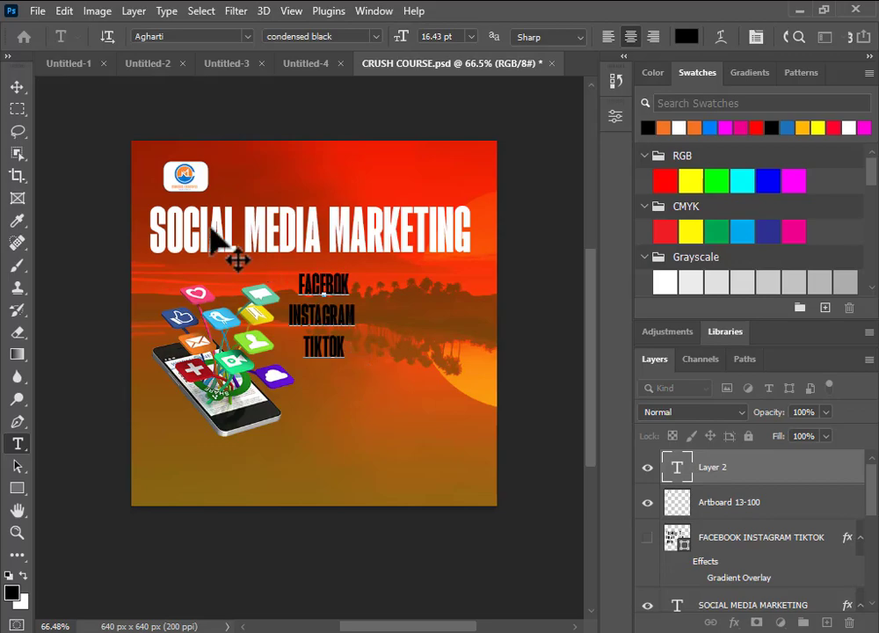
click(17, 87)
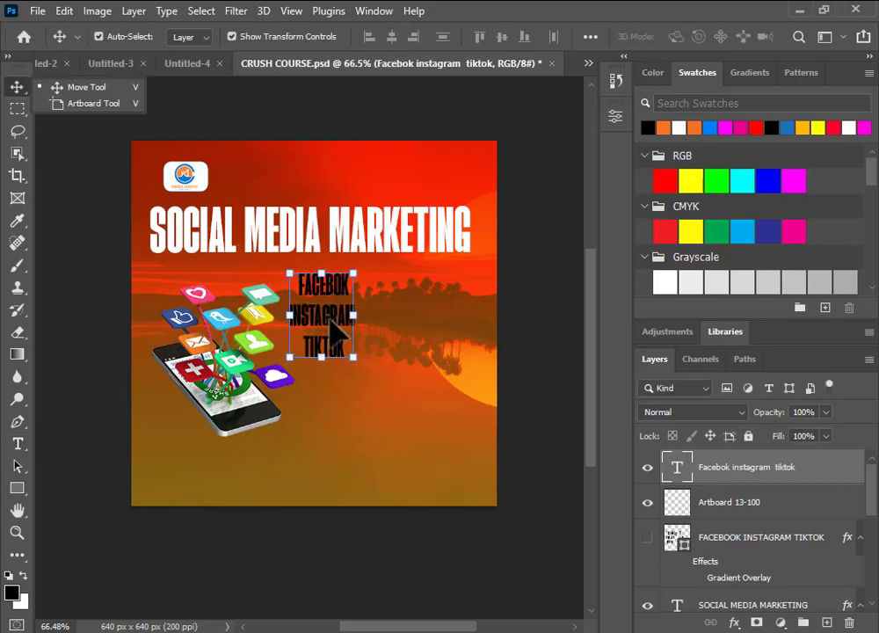
Left-align the paragraph of the three-line social network text
click(621, 114)
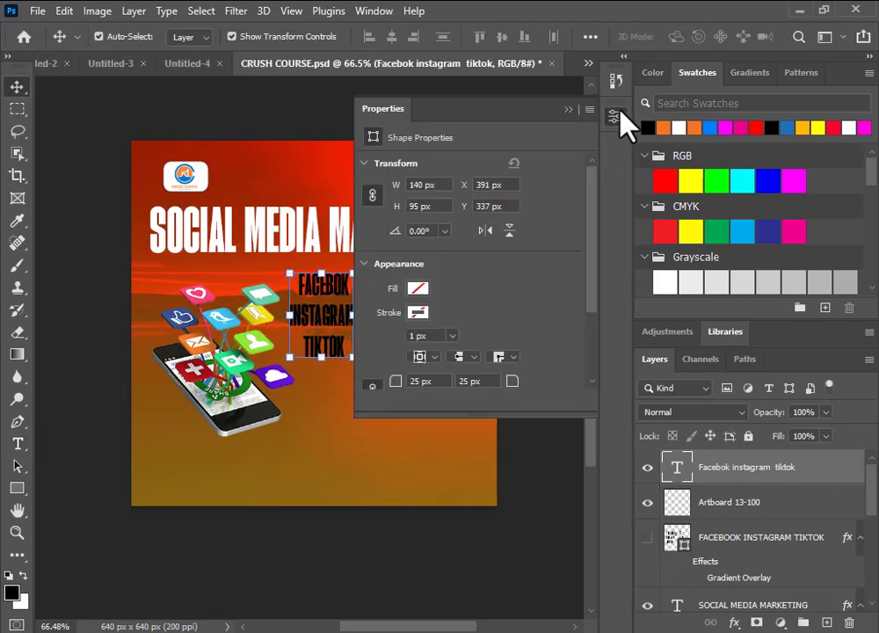
scroll(553, 343, down, 2)
scroll(383, 347, down, 3)
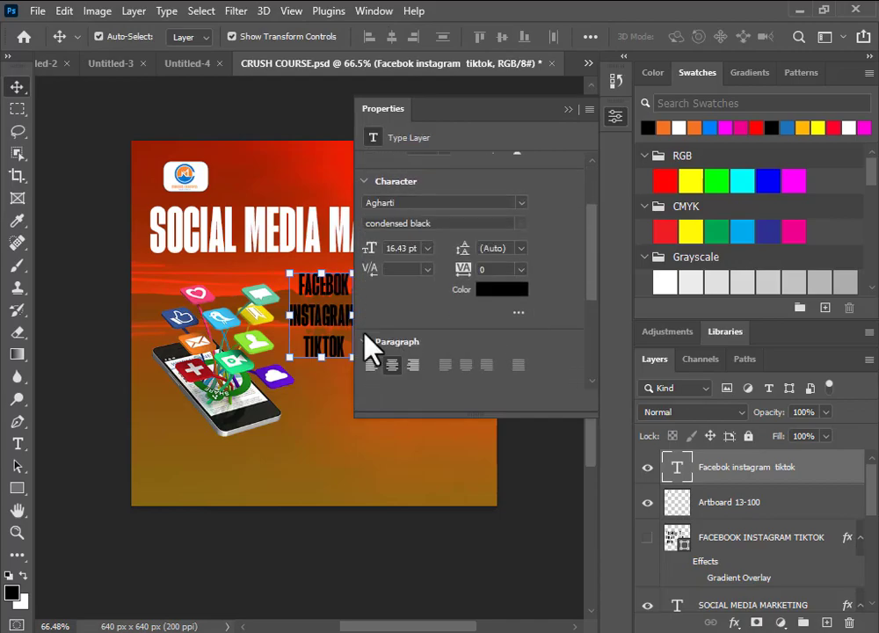
click(370, 308)
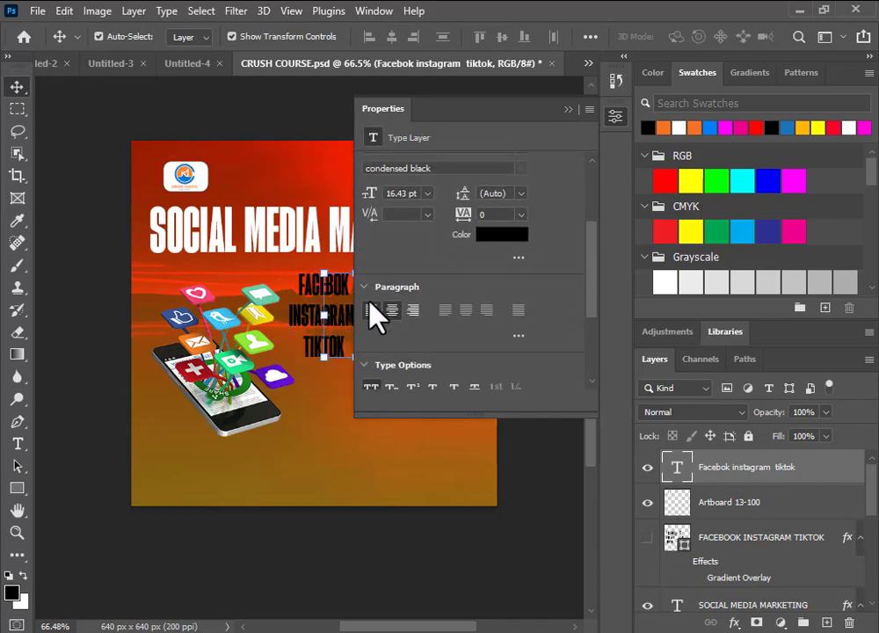
click(571, 109)
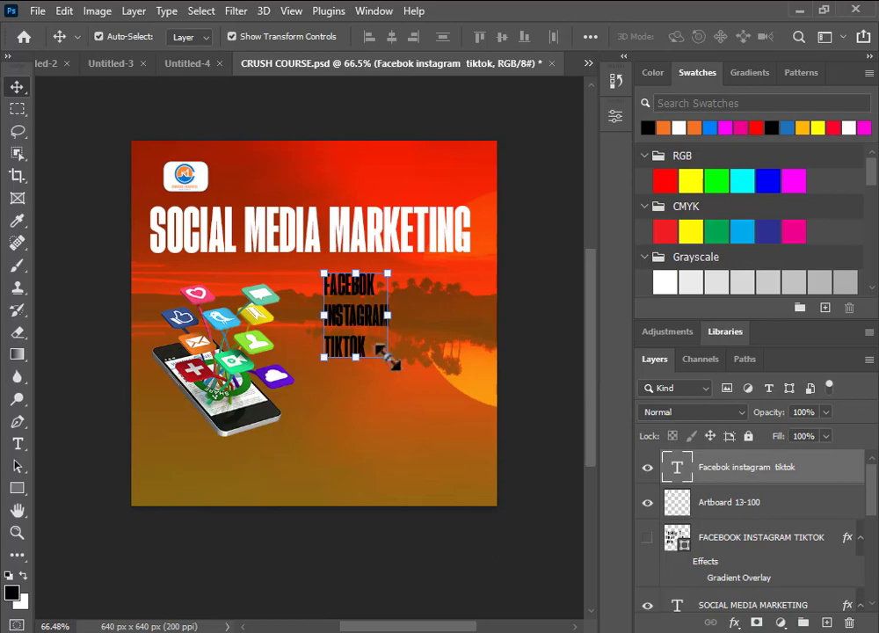
Enlarge the three-line social network text to about 178% and keep it selected
drag(388, 359, 475, 406)
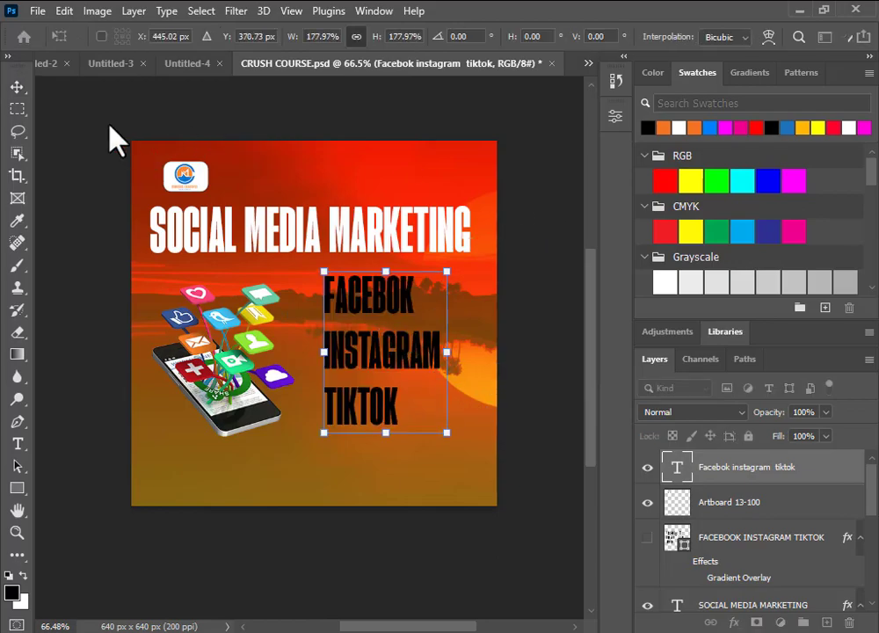
click(16, 86)
click(512, 301)
click(393, 296)
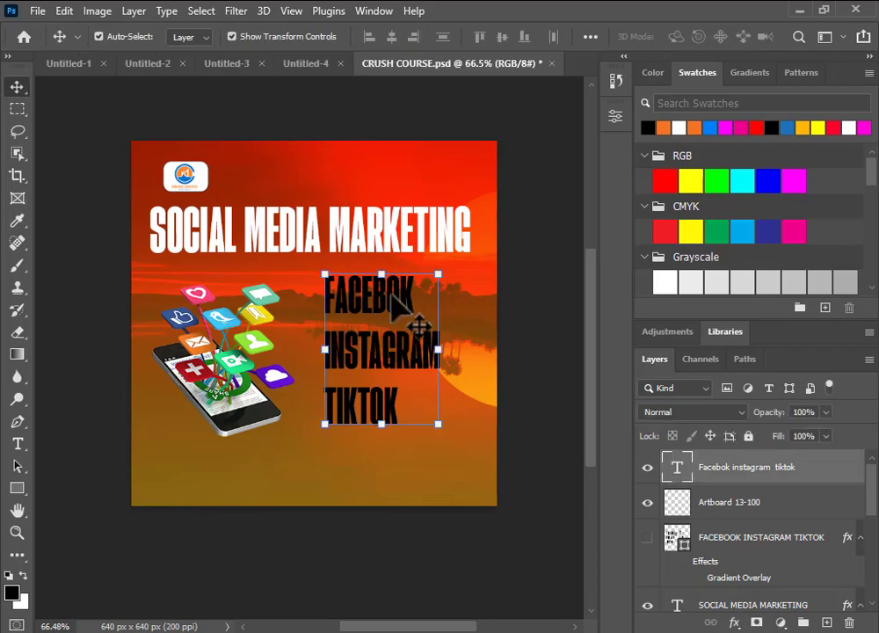
Change the font of the three-line social network text to Impact
click(616, 116)
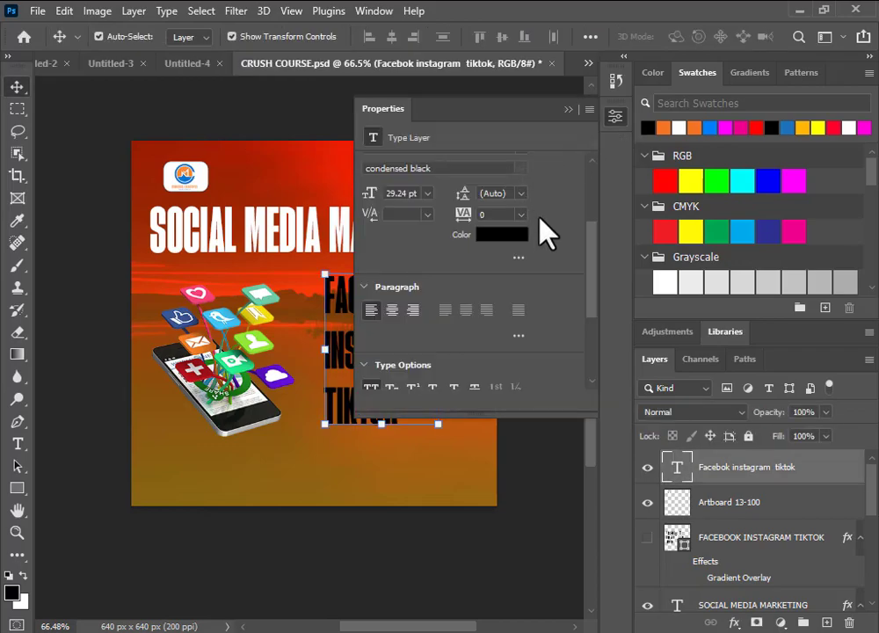
scroll(539, 222, up, 3)
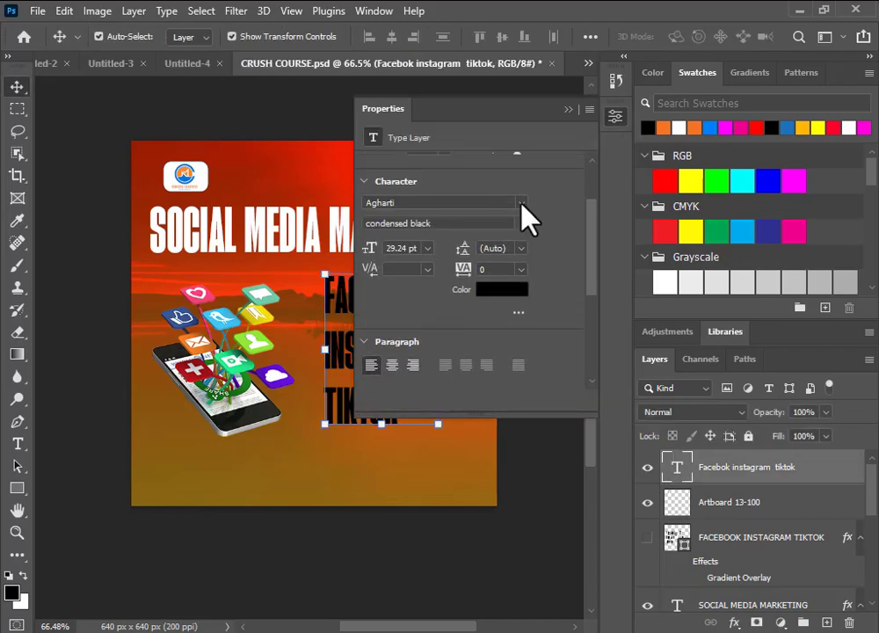
click(522, 204)
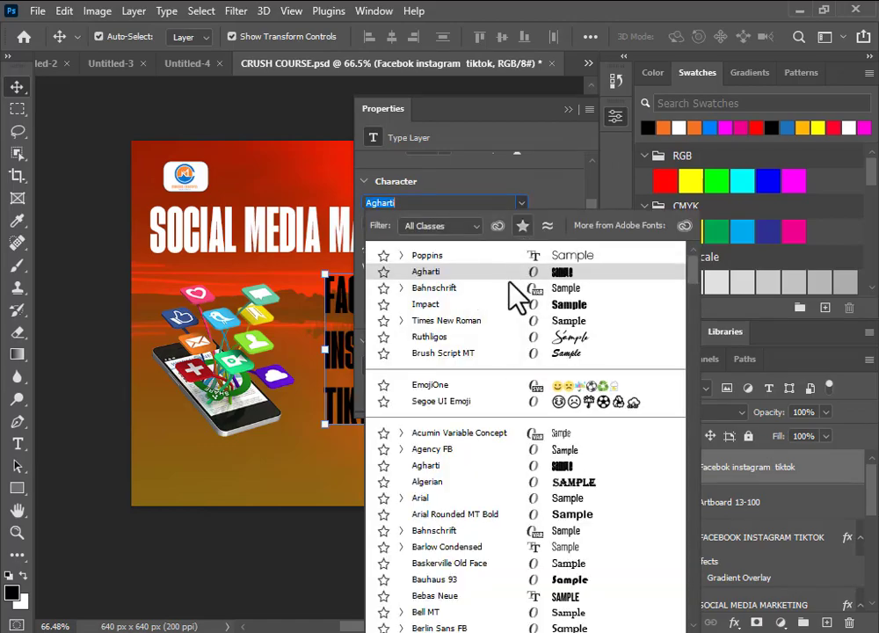
click(432, 309)
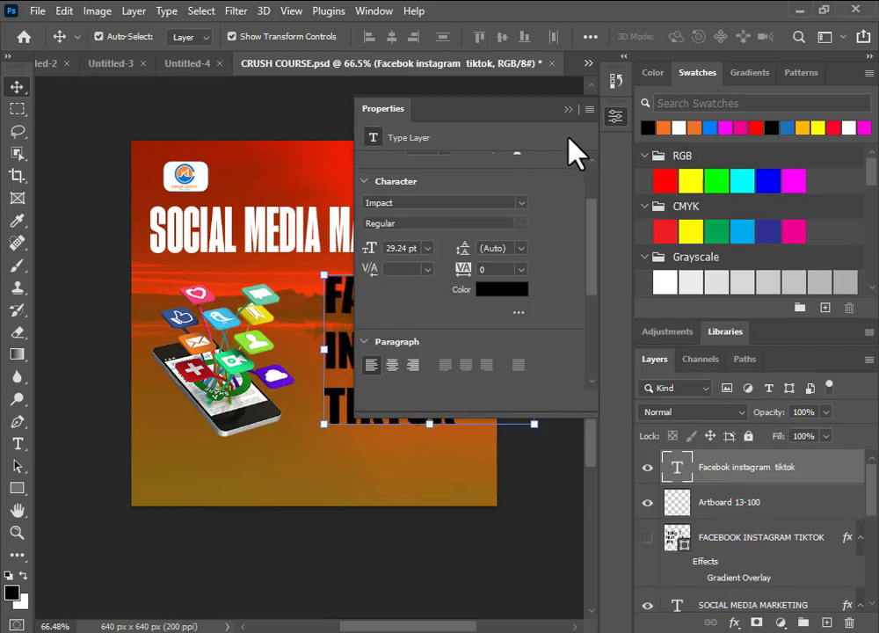
Scale the three-line social network text down to about 67% so it fits beside the phone illustration
click(568, 109)
drag(501, 406, 431, 341)
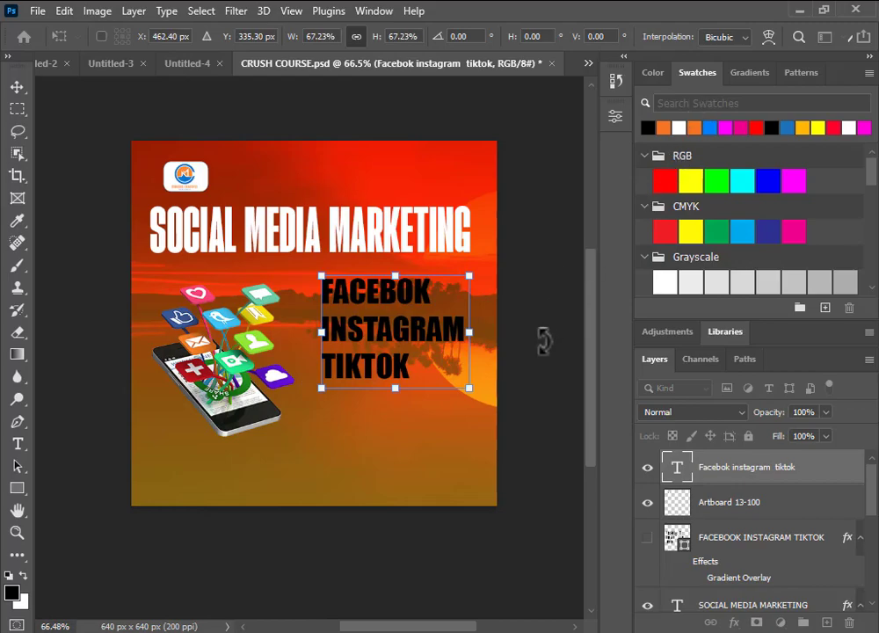
right_click(17, 87)
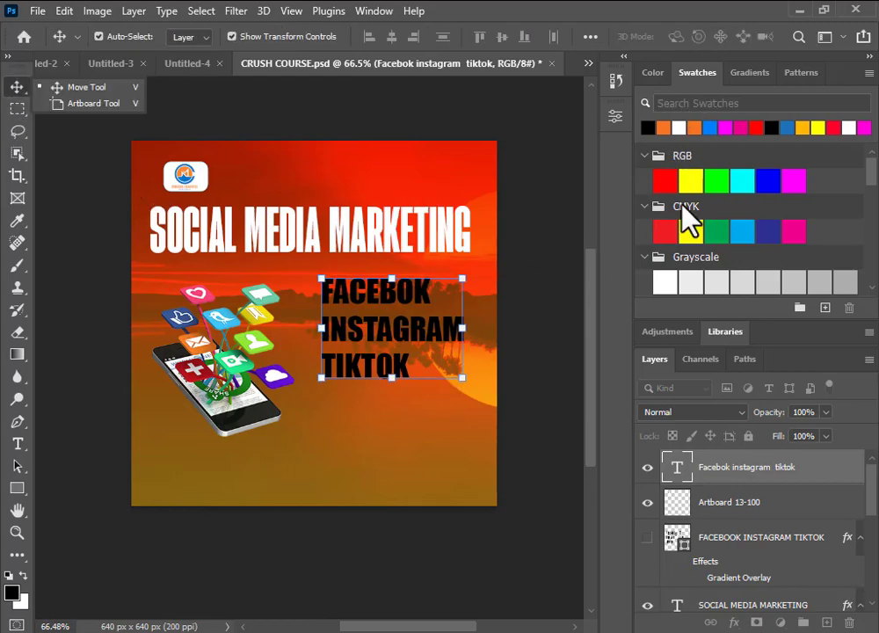
Try white as the fill color of the three-line social network text
click(679, 128)
key(alt+BackSpace)
click(525, 350)
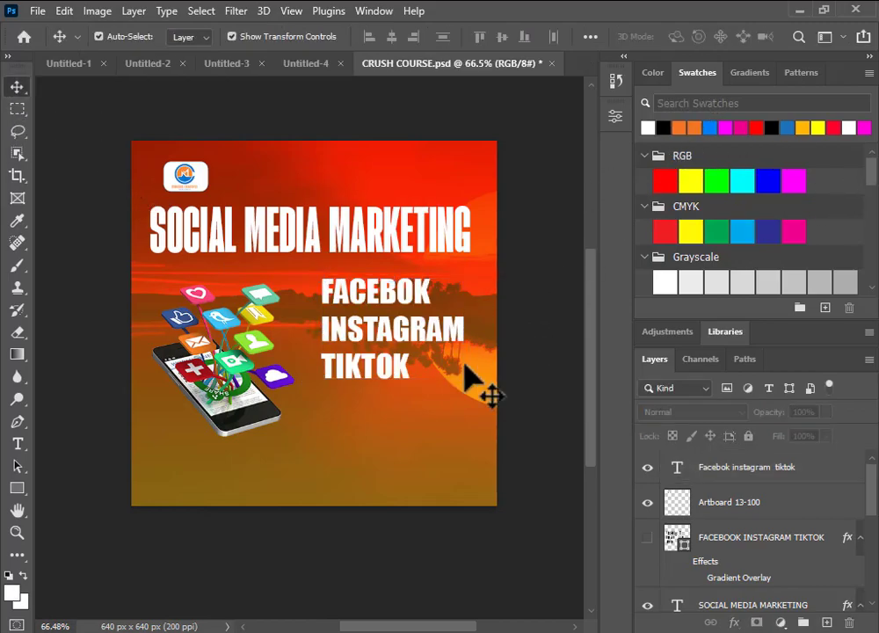
Recolor the three-line social network text black and deselect it
click(403, 353)
click(659, 126)
key(alt+BackSpace)
click(538, 350)
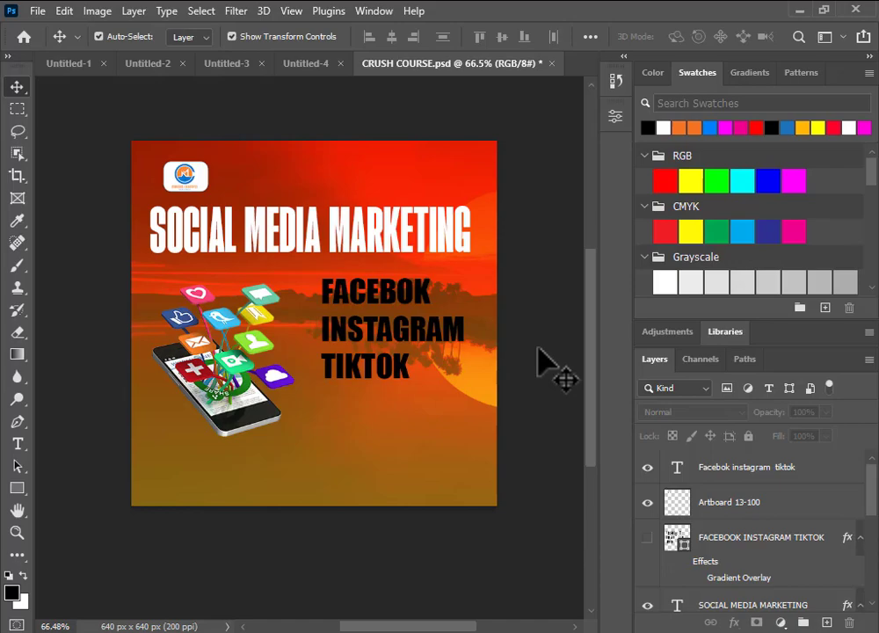
Draw a black rectangle about 406 px wide and 54 px high near the poster's lower edge, below the phone
click(17, 489)
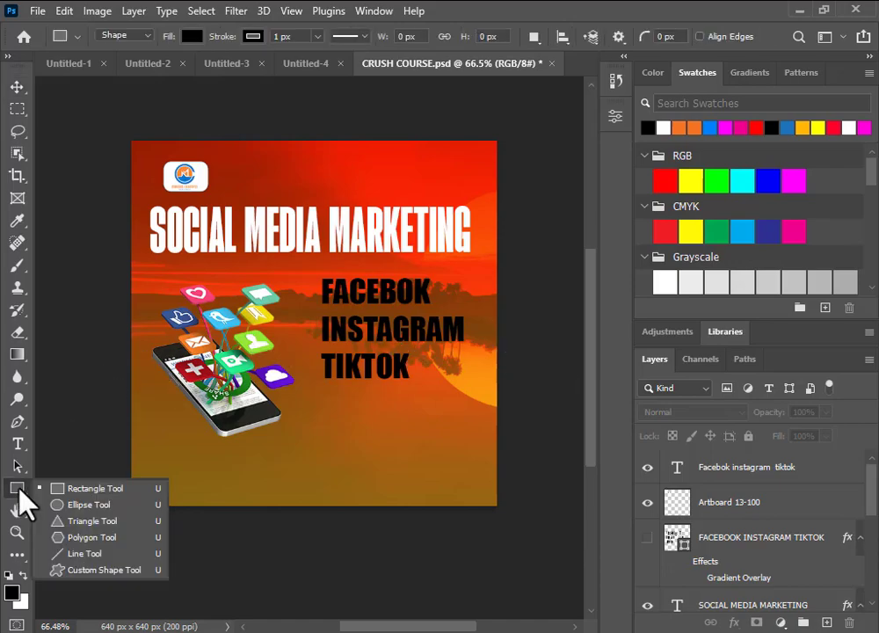
click(68, 488)
drag(205, 463, 422, 480)
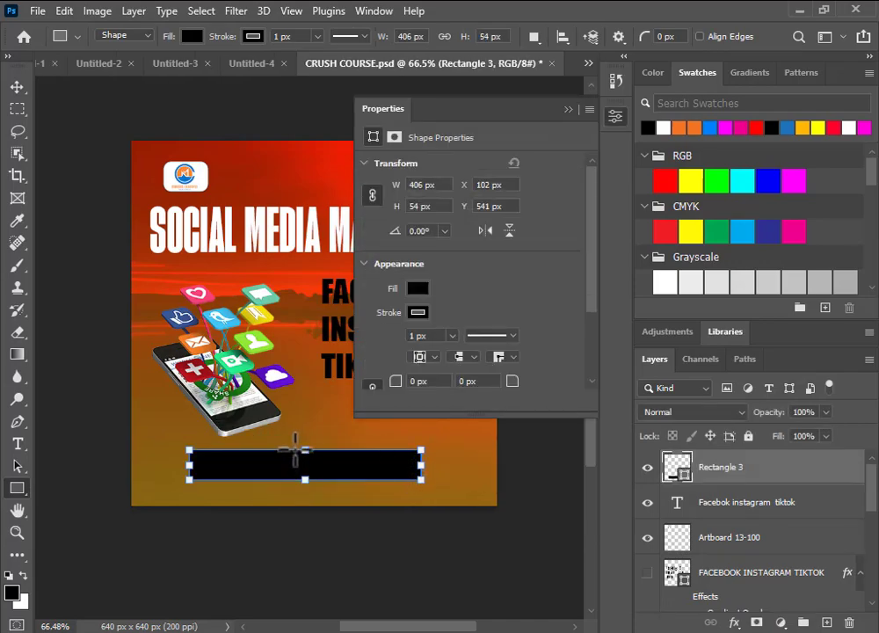
click(568, 109)
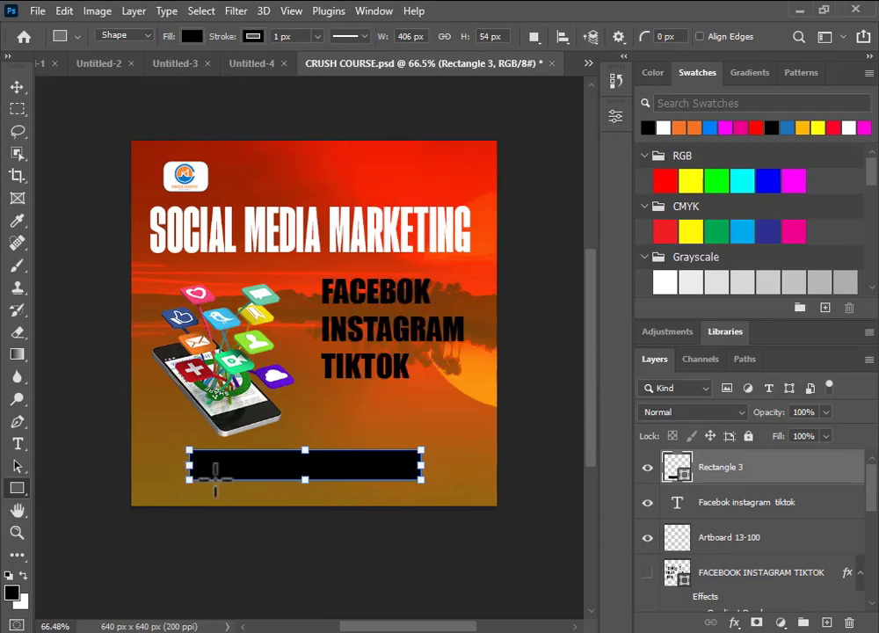
Round all corners of the black rectangle below the phone illustration
scroll(230, 475, up, 5)
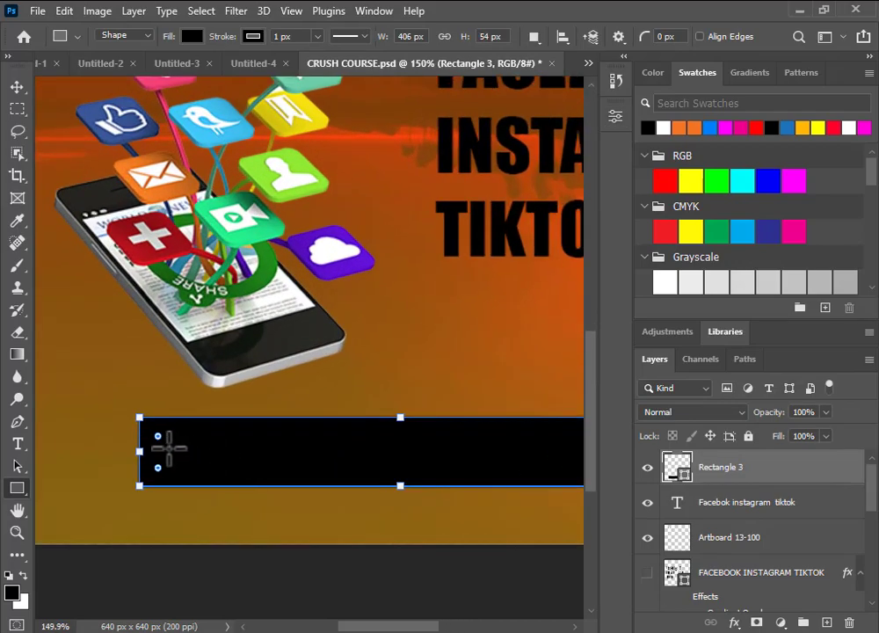
drag(158, 437, 159, 444)
scroll(198, 428, down, 5)
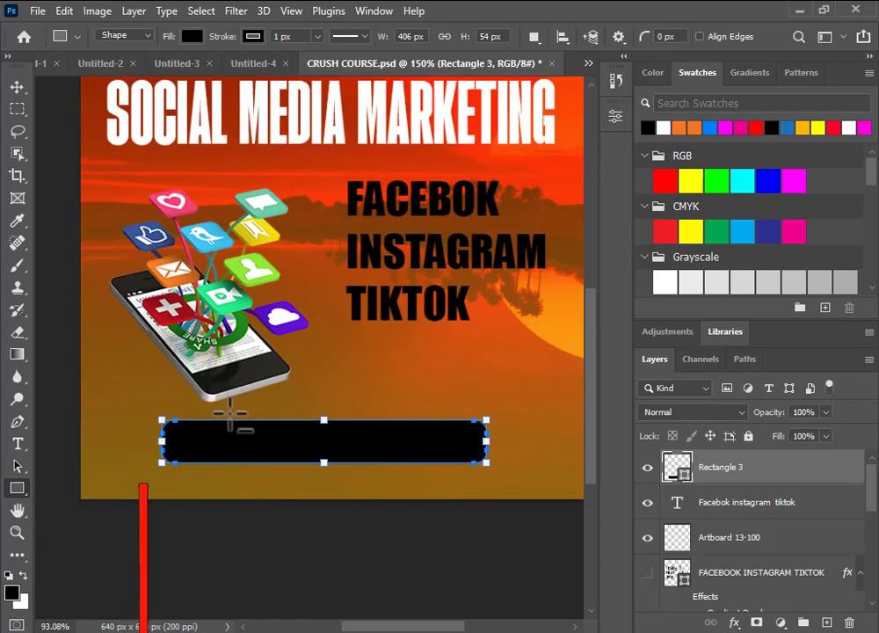
click(17, 86)
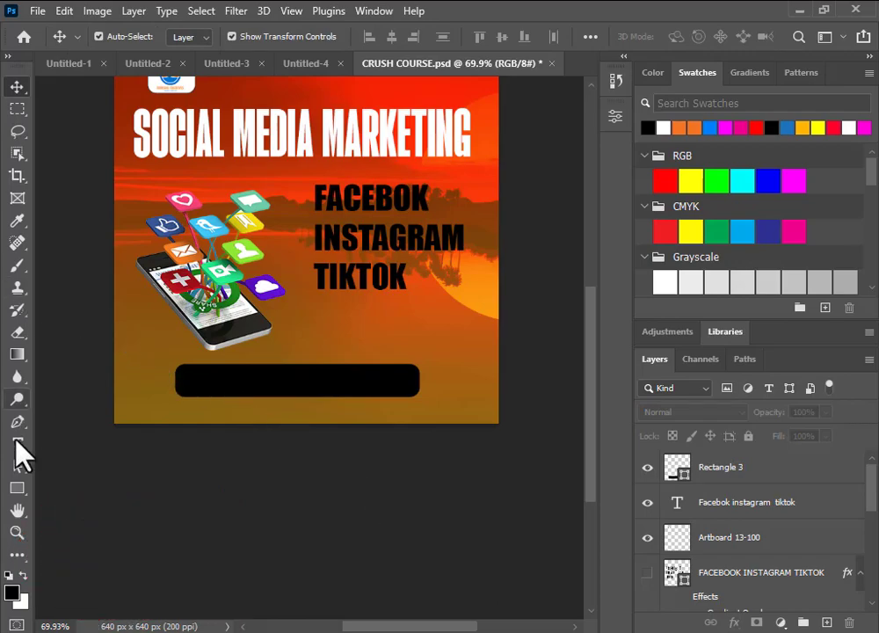
drag(15, 447, 25, 445)
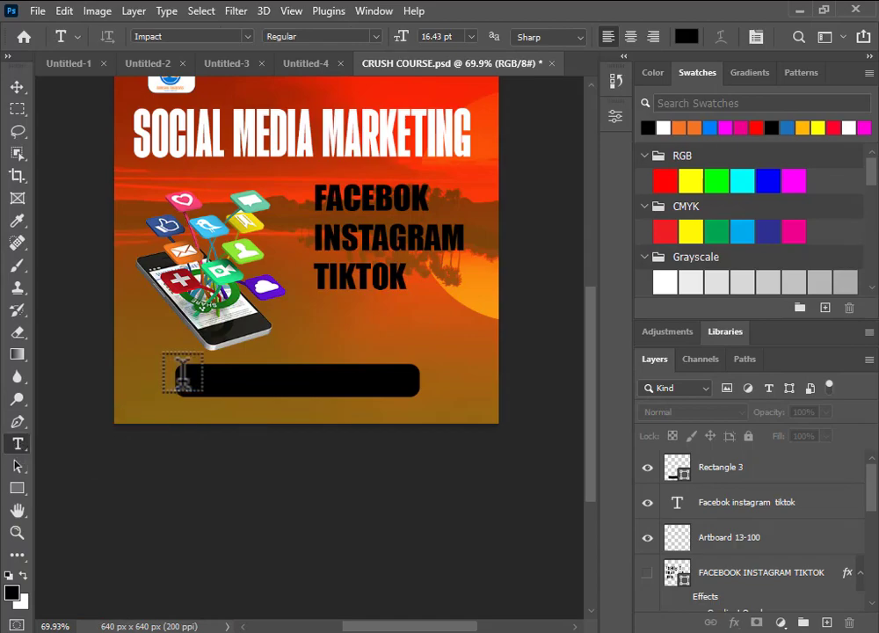
click(345, 337)
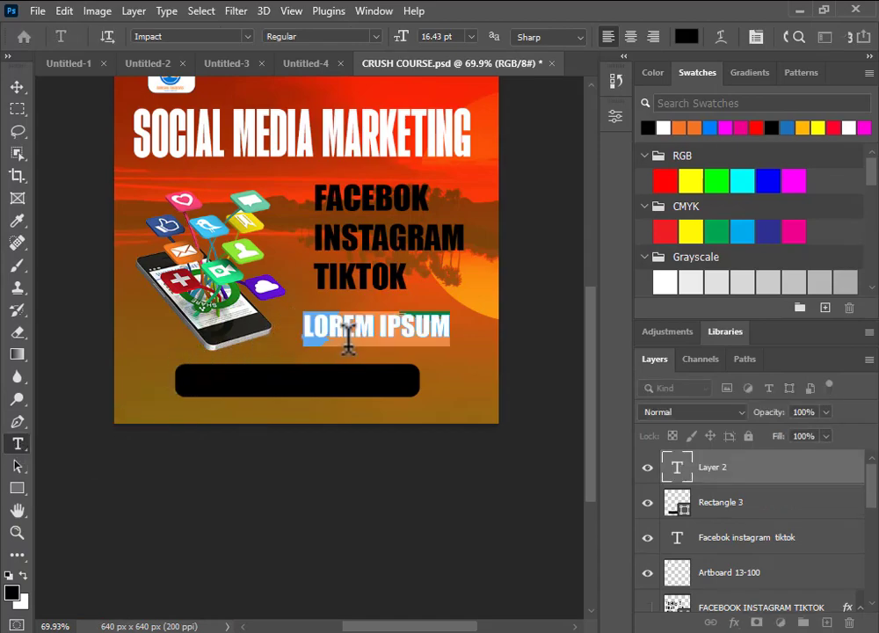
text(ww)
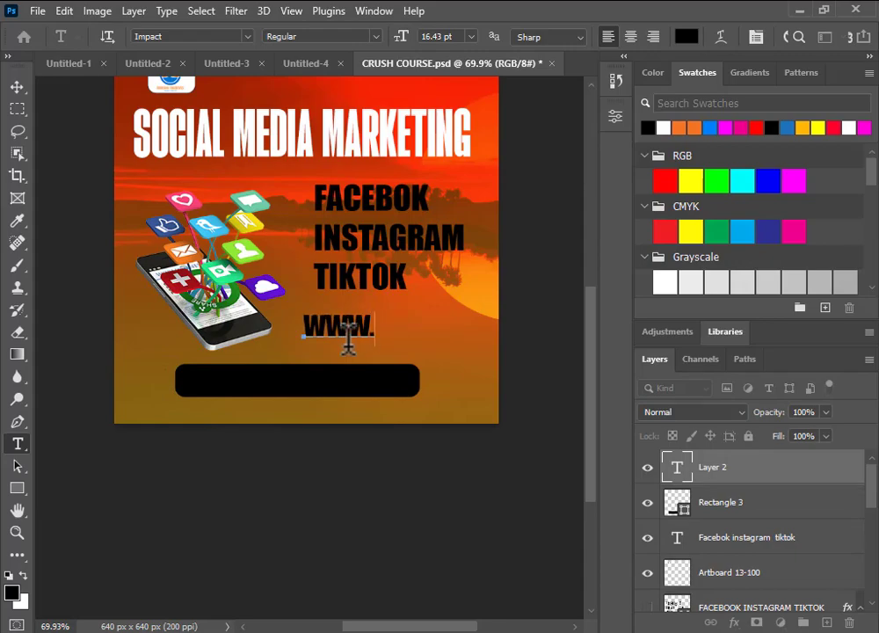
text(w.marshacre)
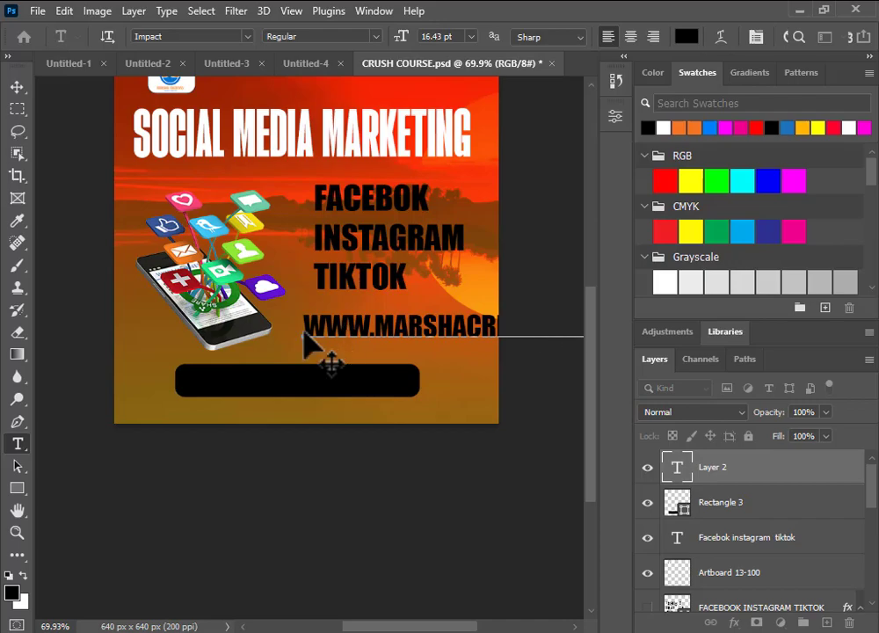
click(16, 87)
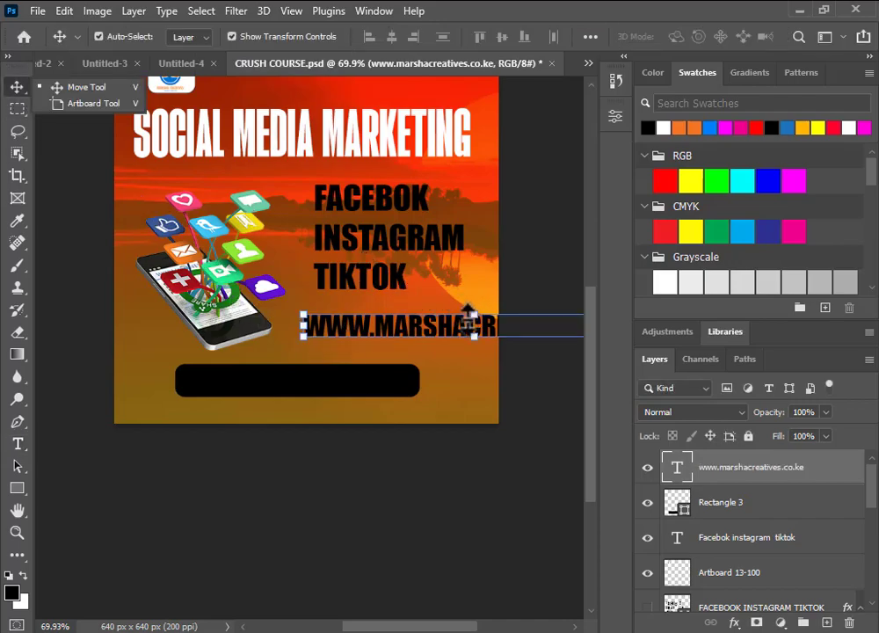
Scale the website address text to about 63.5% and place it inside the rounded black rectangle
drag(465, 341, 322, 343)
drag(497, 343, 383, 393)
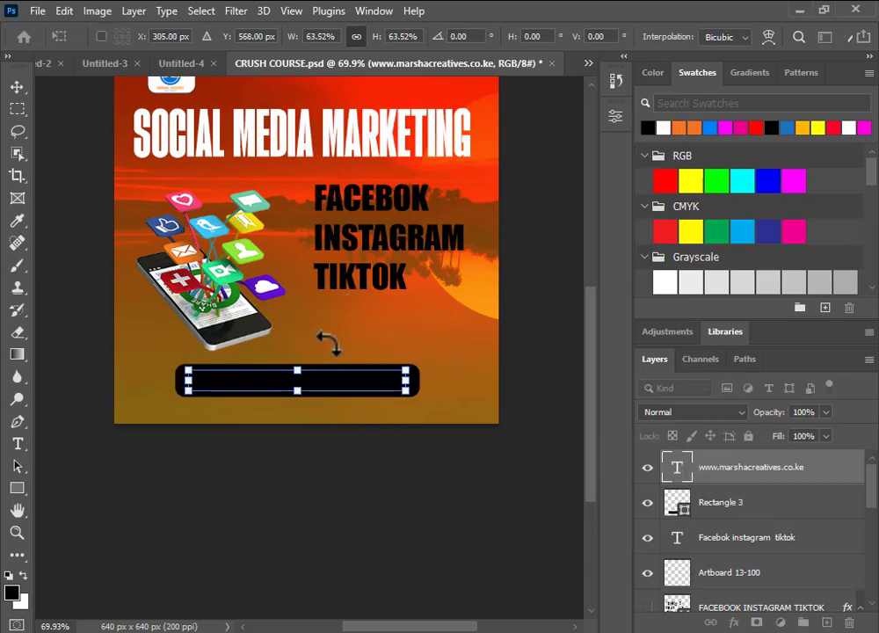
click(15, 86)
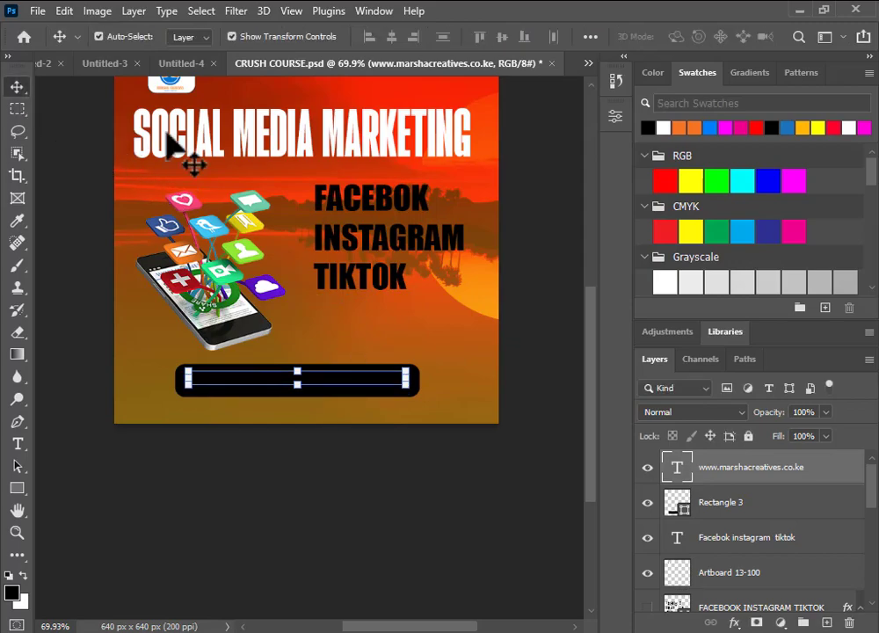
Recolor the website address text white and nudge it down slightly to center it vertically in the black rectangle
click(666, 130)
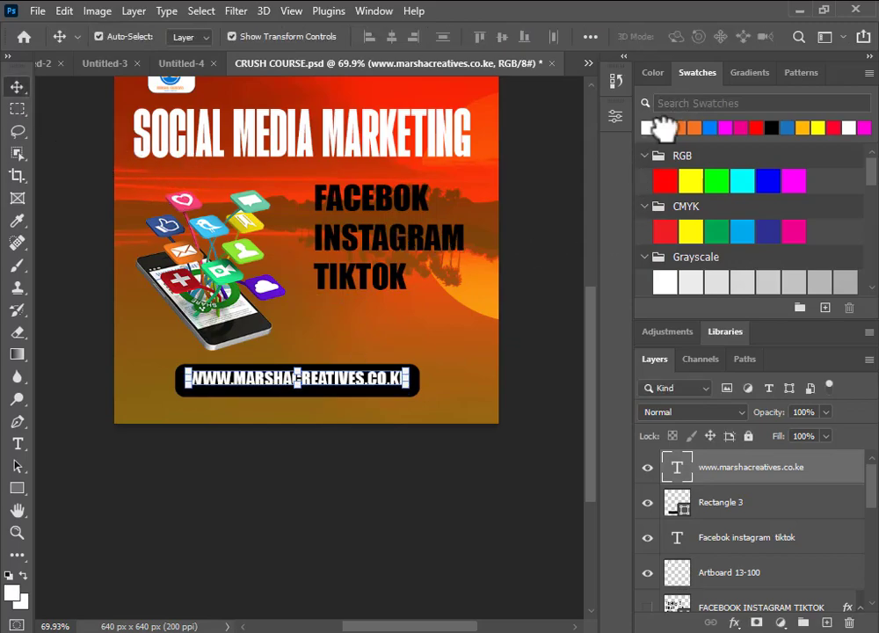
click(517, 315)
click(317, 378)
key(Down)
key(Down)
key(Down)
key(Down)
key(Down)
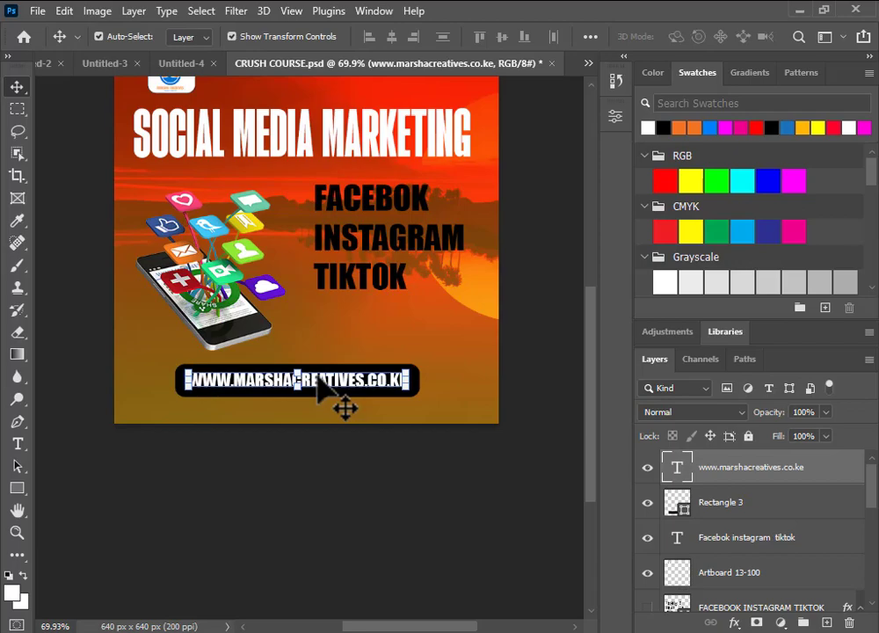
click(538, 344)
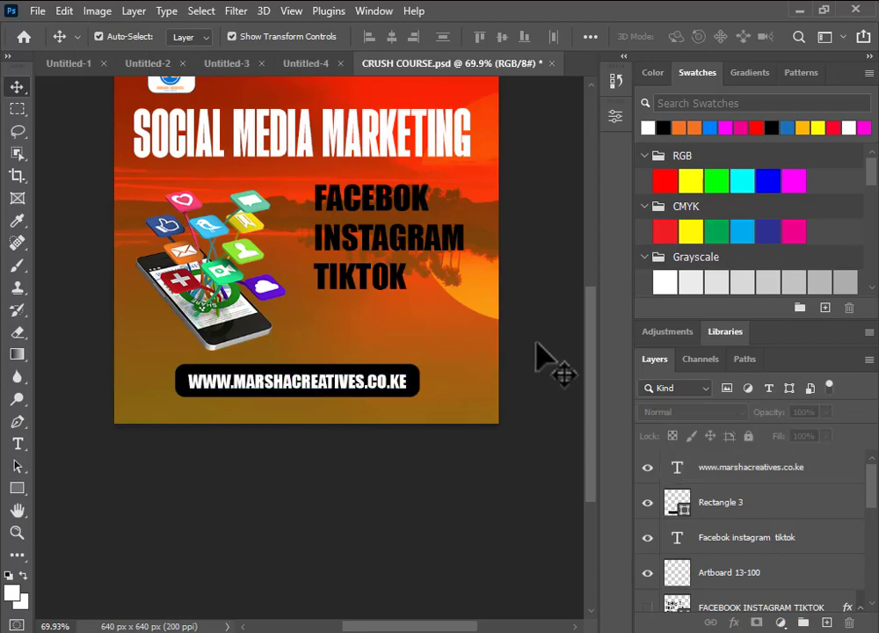